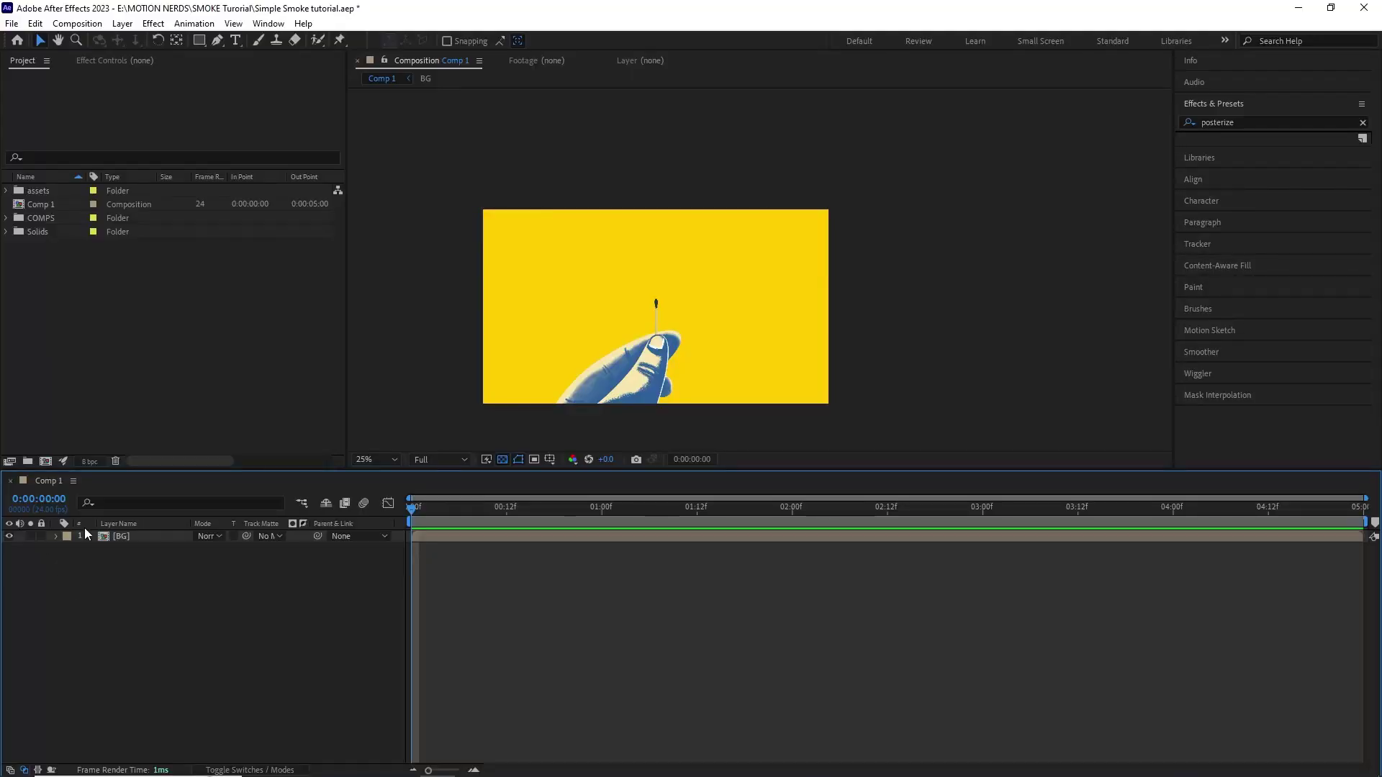
Open the BG composition, examine its hand image and yellow background layers, and return to Comp 1.
{"action": "left_click", "coordinate": [131, 542]}
{"action": "double_click", "coordinate": [131, 538]}
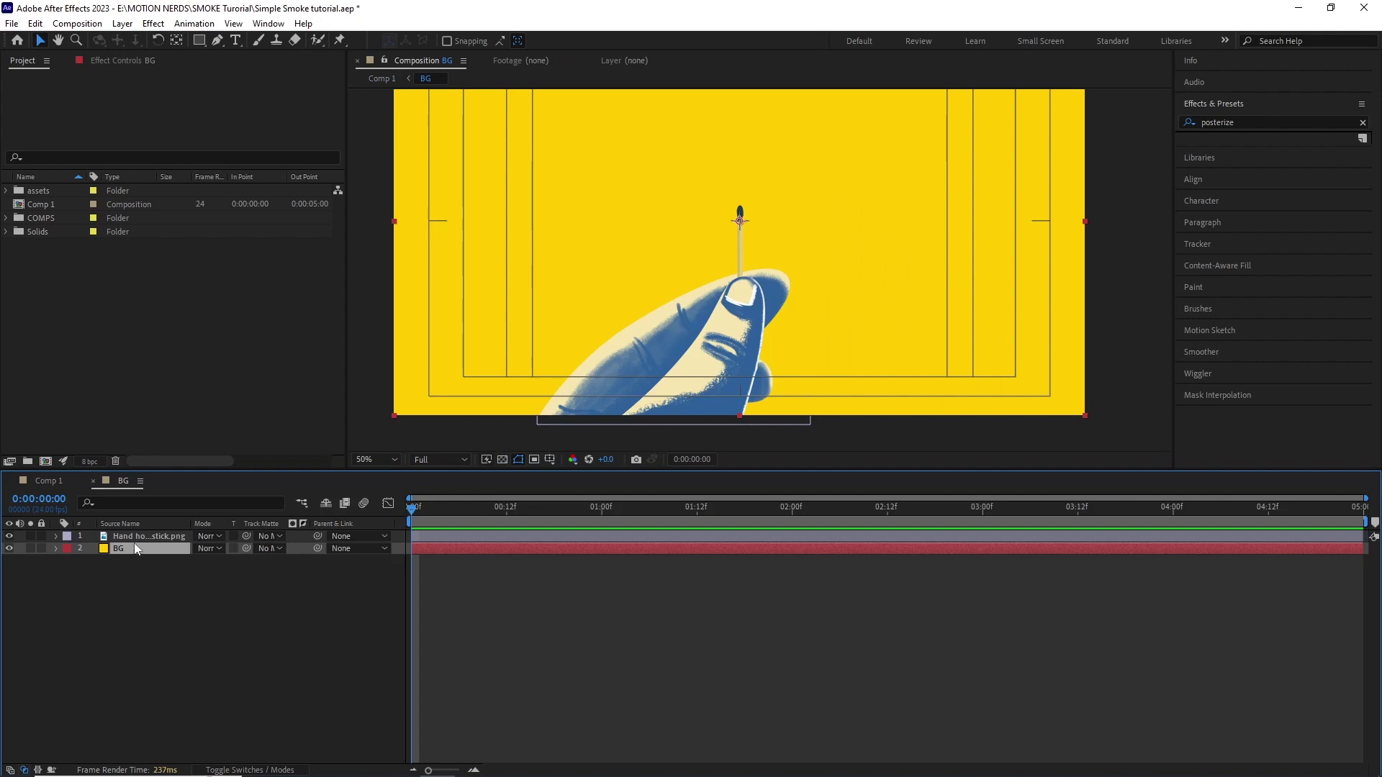
{"action": "left_click", "coordinate": [152, 536]}
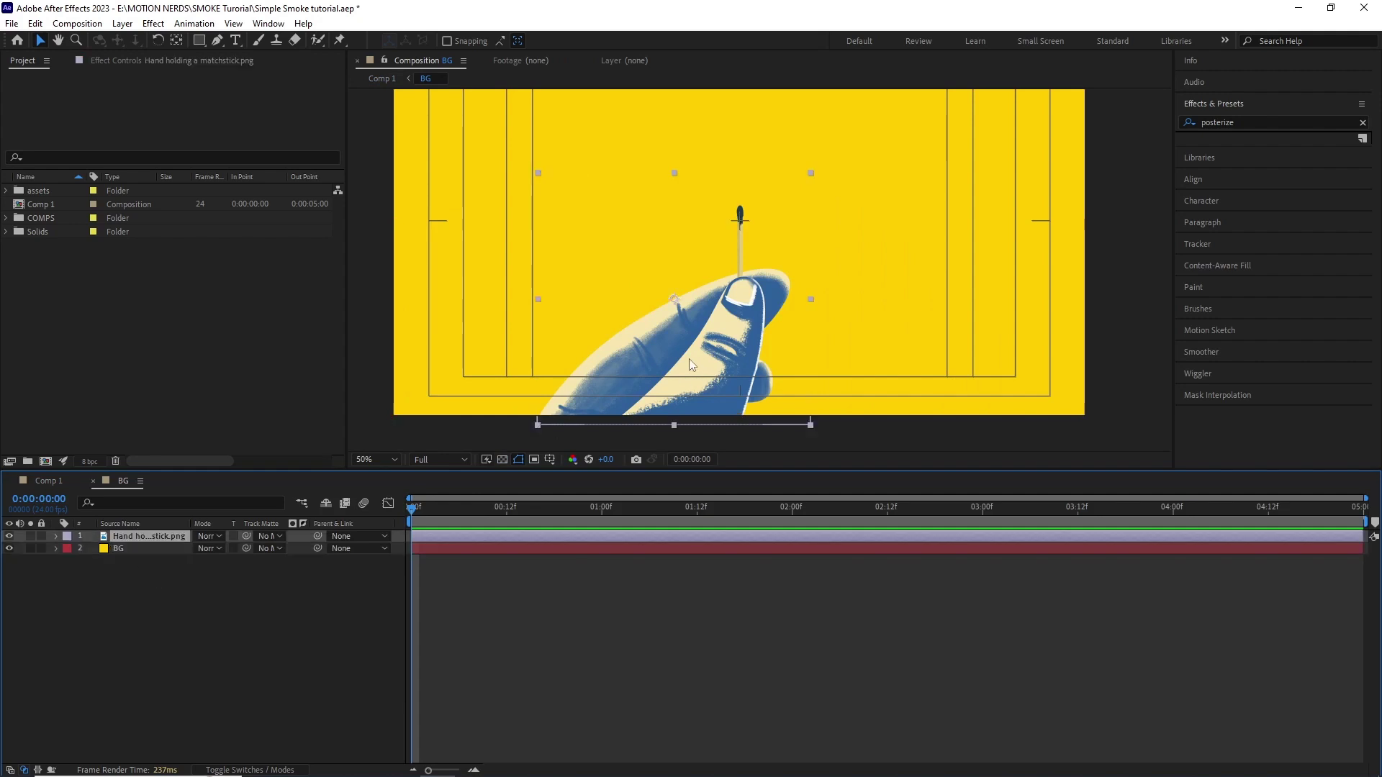
{"action": "left_click_drag", "start_coordinate": [688, 359], "coordinate": [714, 316]}
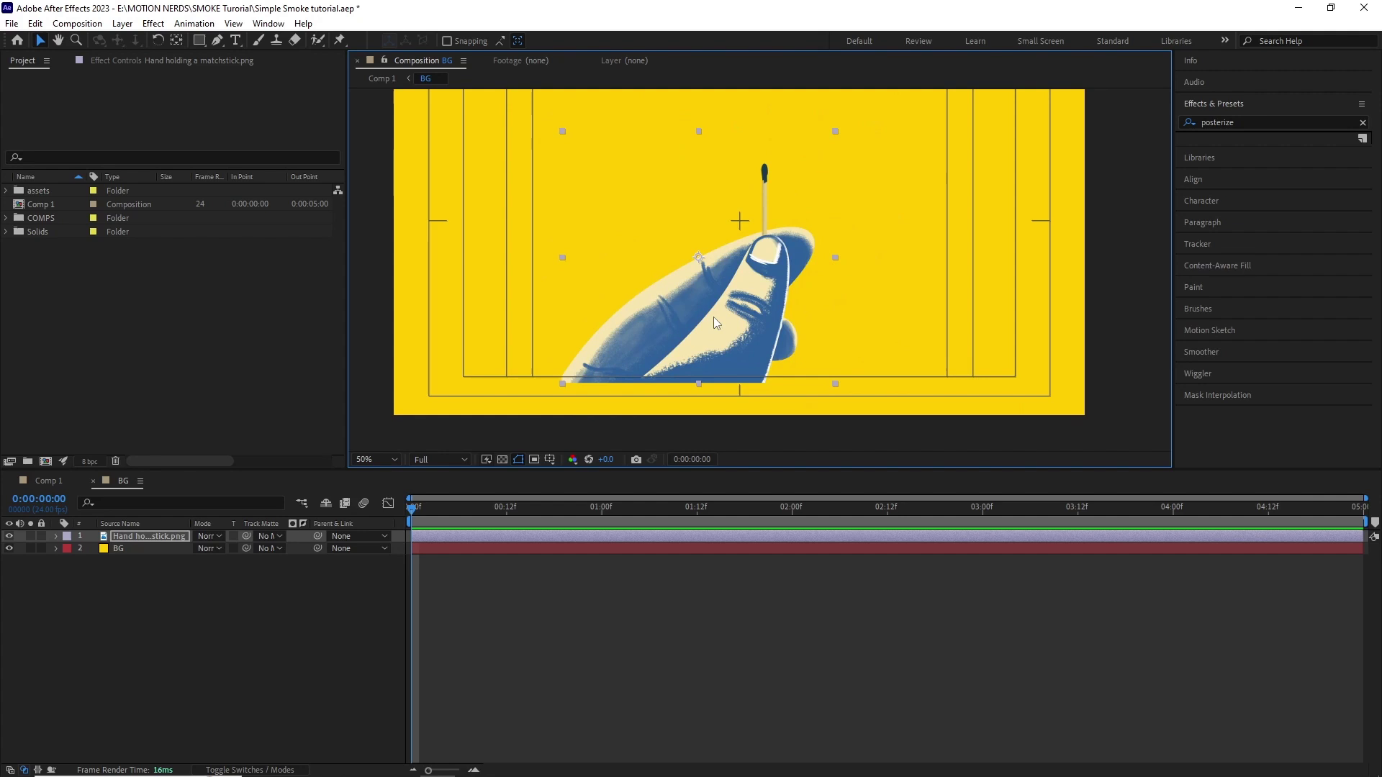
{"action": "key", "text": "ctrl+z"}
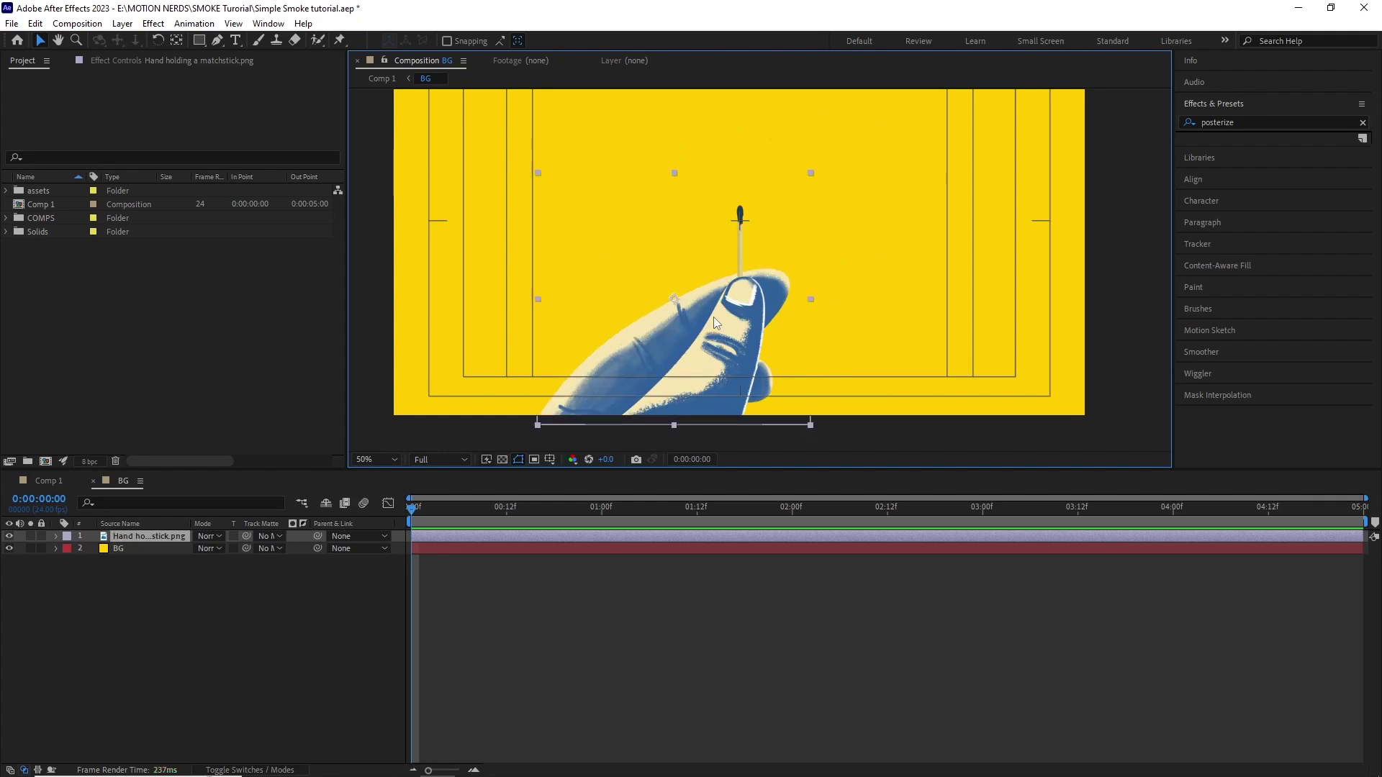
{"action": "left_click", "coordinate": [10, 550]}
{"action": "left_click", "coordinate": [11, 549]}
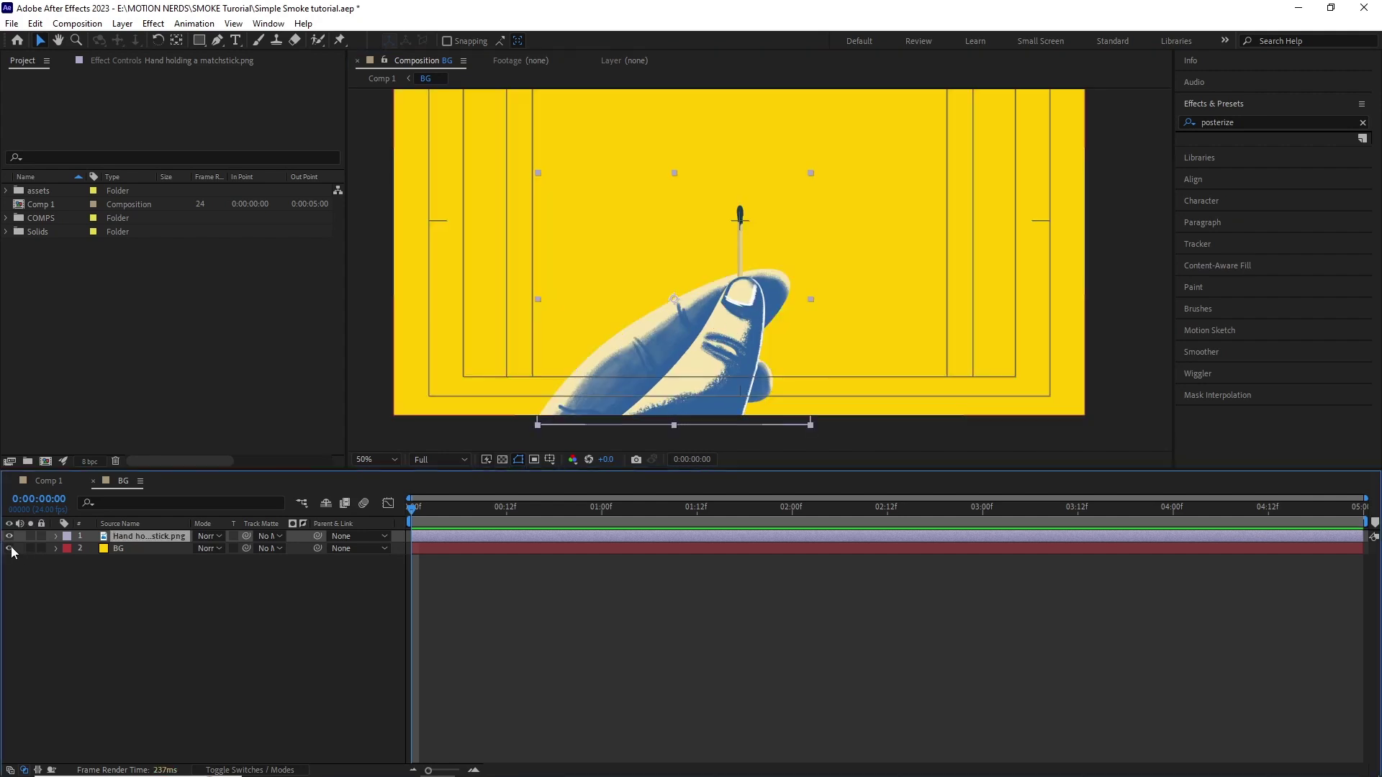
{"action": "left_click", "coordinate": [93, 480]}
Create a new shape layer in Comp 1 and name it "Thick smoke".
{"action": "left_click", "coordinate": [122, 23]}
{"action": "mouse_move", "coordinate": [144, 38]}
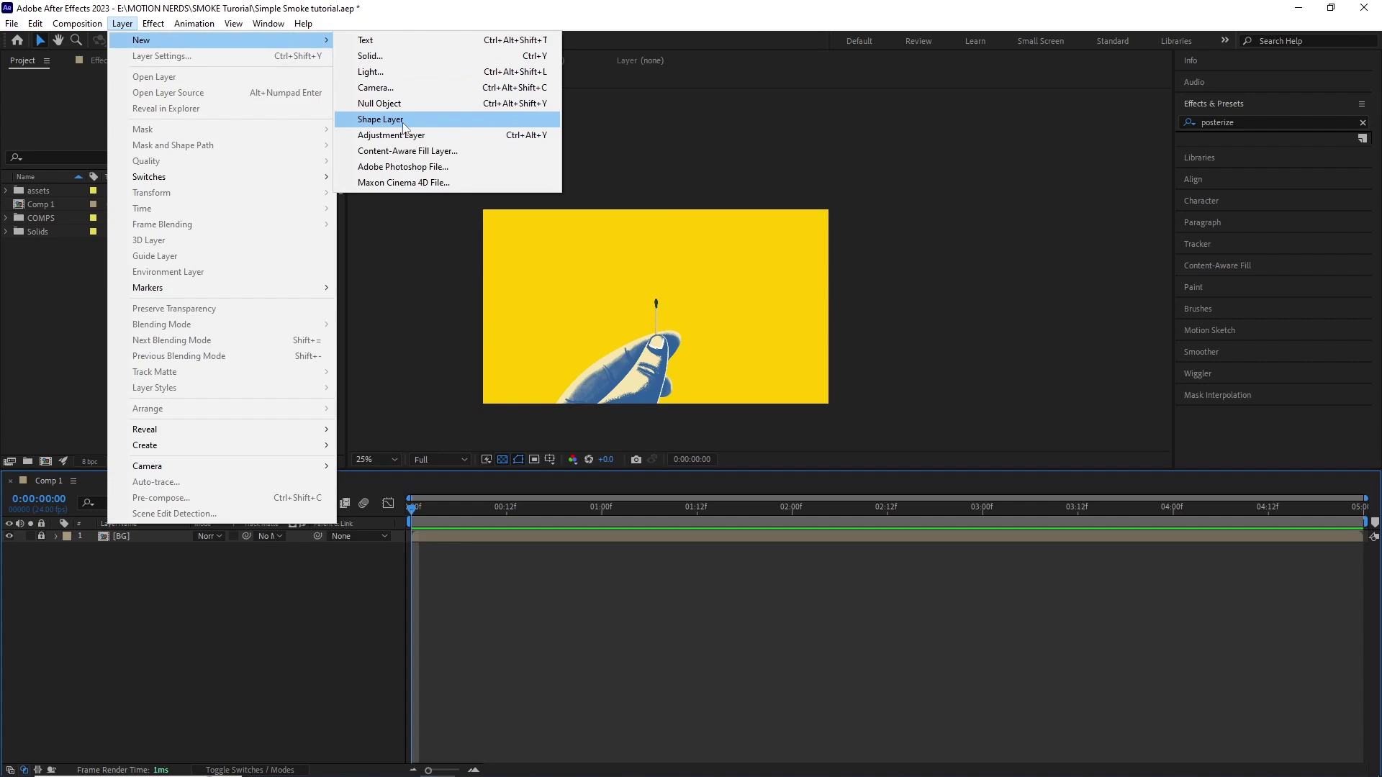
{"action": "left_click", "coordinate": [363, 116]}
{"action": "type", "text": "Thick smoke"}
{"action": "key", "text": "Return"}
Draw an open, curved Pen path on the Thick smoke layer from the match tip to the composition's upper-right corner.
{"action": "left_click", "coordinate": [217, 41]}
{"action": "left_click", "coordinate": [709, 305], "text": "ctrl"}
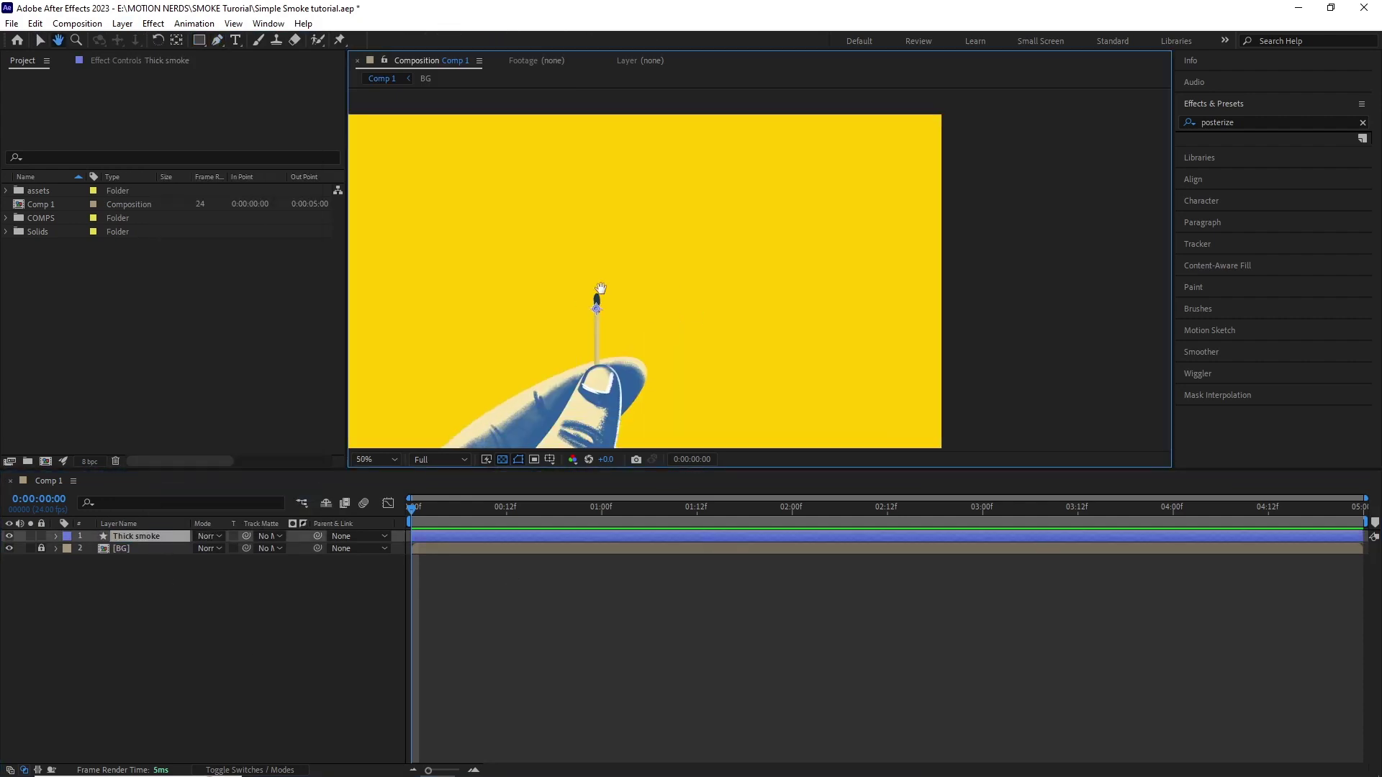
{"action": "double_click", "coordinate": [602, 291], "text": "ctrl"}
{"action": "left_click_drag", "start_coordinate": [569, 371], "coordinate": [569, 339]}
{"action": "mouse_move", "coordinate": [603, 277]}
{"action": "left_mouse_down"}
{"action": "mouse_move", "coordinate": [638, 262]}
{"action": "mouse_move", "coordinate": [694, 315]}
{"action": "left_mouse_up"}
{"action": "scroll", "coordinate": [640, 268], "scroll_direction": "down", "scroll_amount": 1}
{"action": "scroll", "coordinate": [651, 287], "scroll_direction": "down", "scroll_amount": 1}
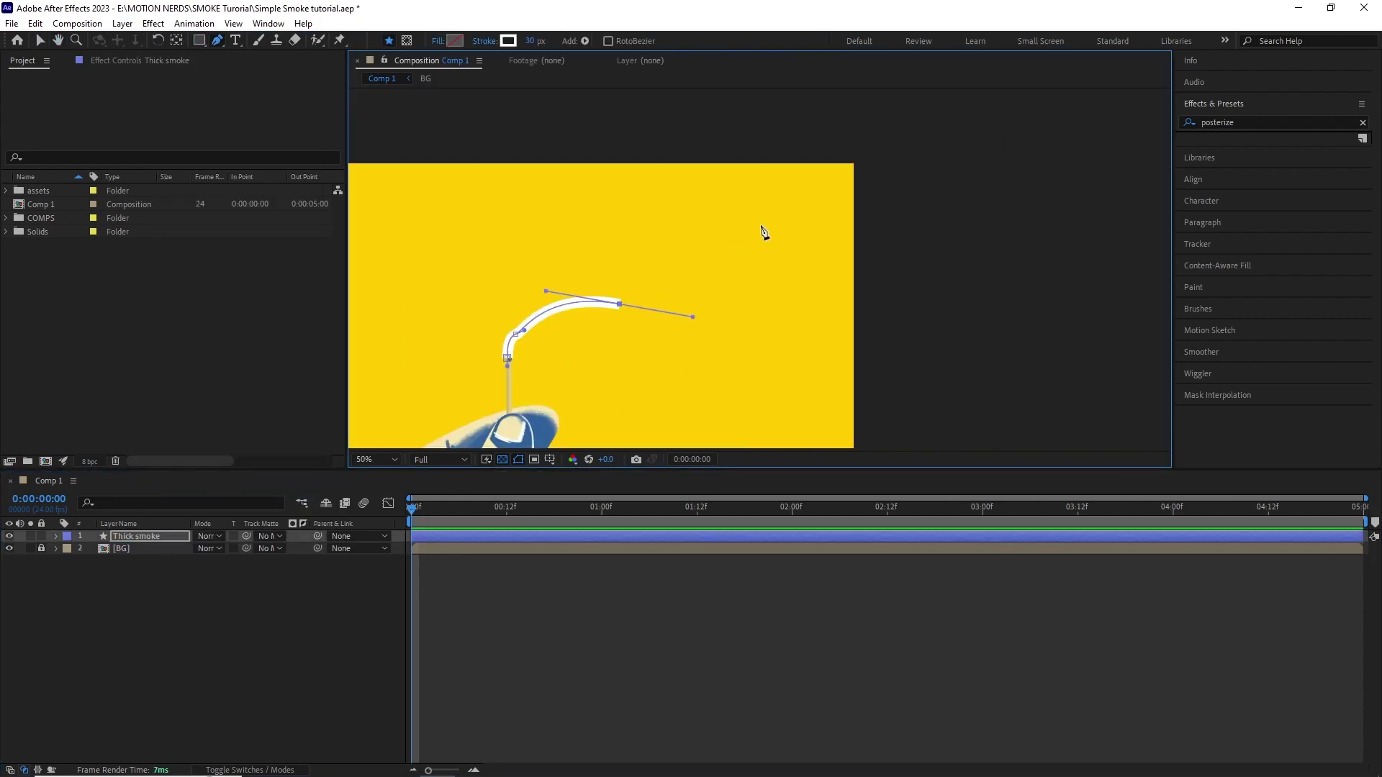
{"action": "left_click_drag", "start_coordinate": [854, 164], "coordinate": [892, 161]}
Adjust the smoke path's lower anchor points and handles so the curve rises smoothly from the match tip.
{"action": "key", "text": "v"}
{"action": "scroll", "coordinate": [616, 230], "scroll_direction": "up", "scroll_amount": 1}
{"action": "left_click_drag", "start_coordinate": [674, 255], "coordinate": [732, 307]}
{"action": "left_click_drag", "start_coordinate": [703, 291], "coordinate": [638, 274]}
{"action": "scroll", "coordinate": [763, 277], "scroll_direction": "up", "scroll_amount": 1}
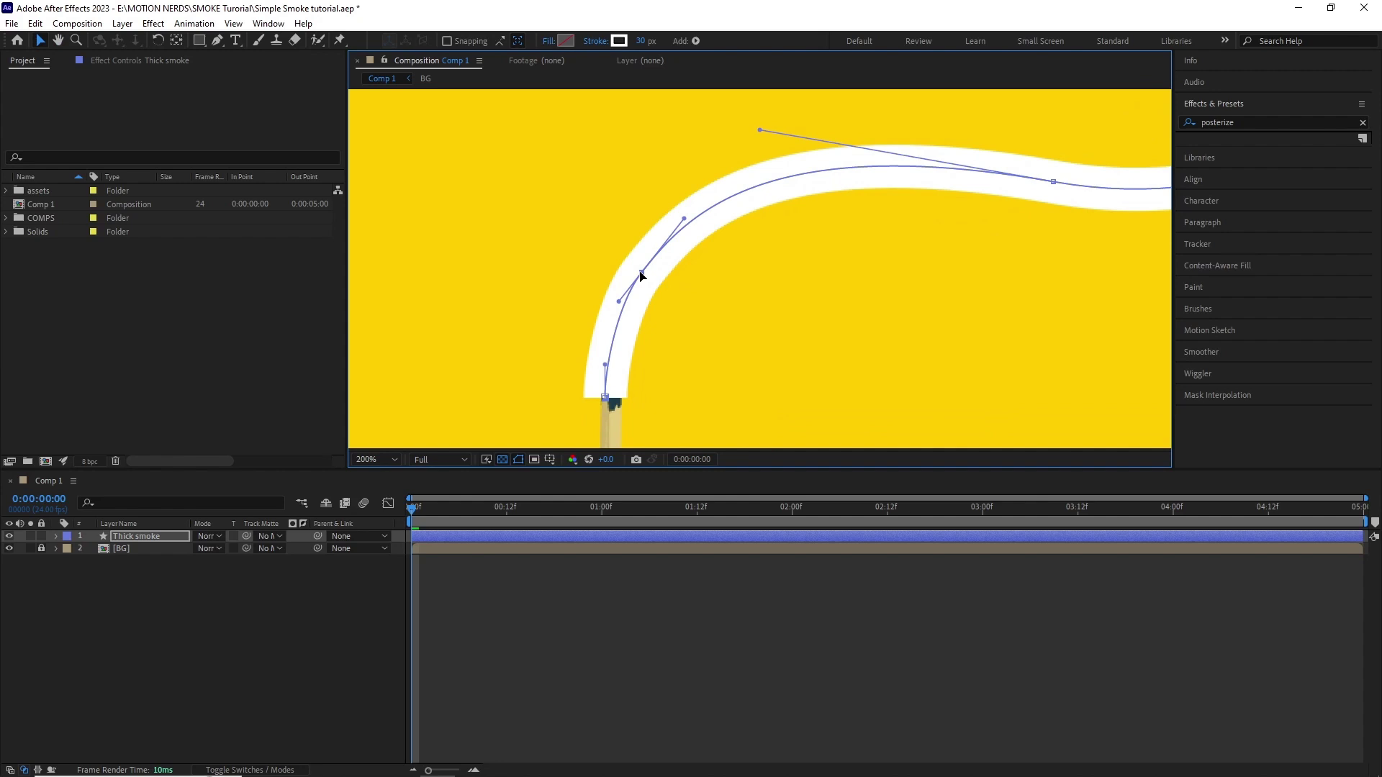
{"action": "scroll", "coordinate": [684, 230], "scroll_direction": "down", "scroll_amount": 1}
{"action": "left_click", "coordinate": [768, 262]}
{"action": "scroll", "coordinate": [935, 274], "scroll_direction": "up", "scroll_amount": 1}
{"action": "left_click_drag", "start_coordinate": [813, 338], "coordinate": [889, 323]}
{"action": "scroll", "coordinate": [878, 321], "scroll_direction": "down", "scroll_amount": 2}
{"action": "scroll", "coordinate": [842, 325], "scroll_direction": "up", "scroll_amount": 1}
{"action": "scroll", "coordinate": [496, 373], "scroll_direction": "up", "scroll_amount": 1}
{"action": "mouse_move", "coordinate": [560, 310]}
{"action": "left_mouse_down"}
{"action": "mouse_move", "coordinate": [497, 372]}
{"action": "mouse_move", "coordinate": [573, 292]}
{"action": "left_mouse_up"}
{"action": "left_click_drag", "start_coordinate": [557, 373], "coordinate": [562, 382]}
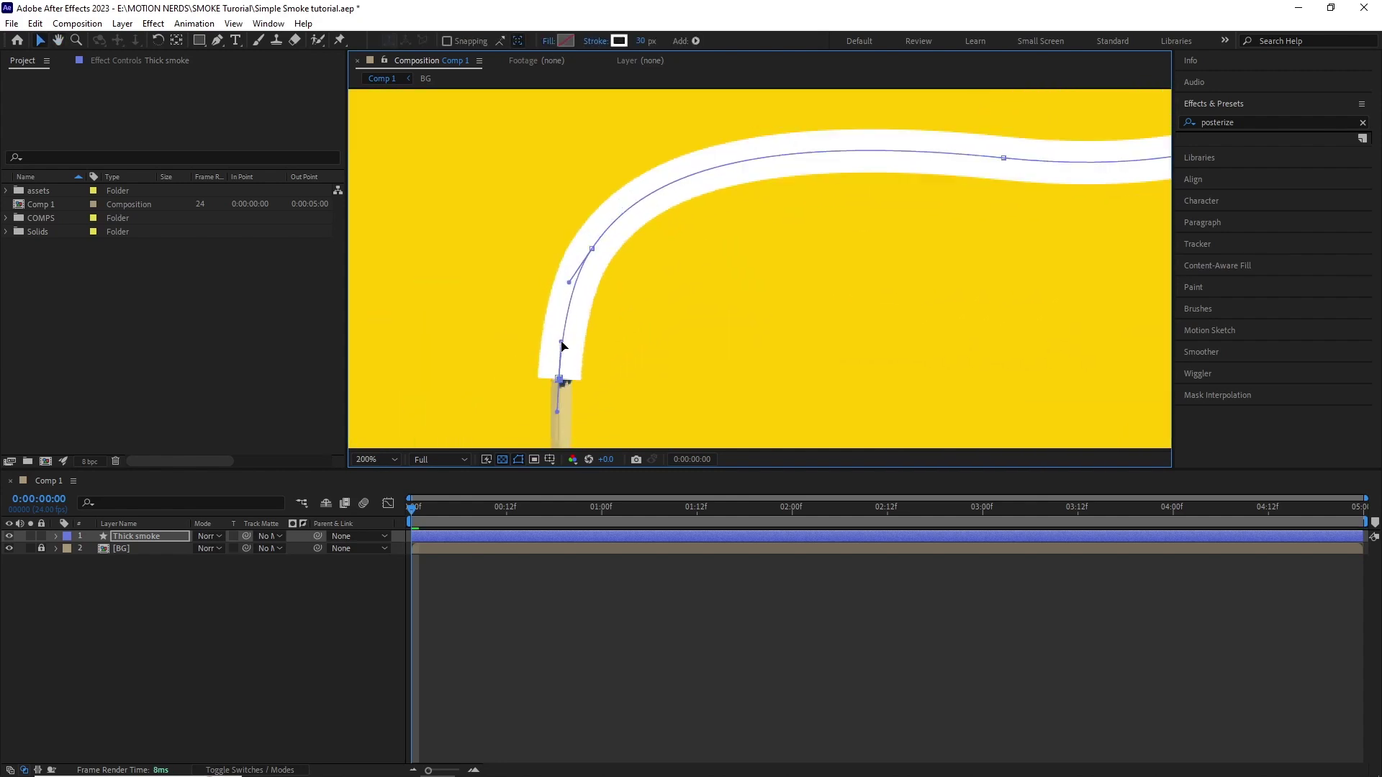
Smooth the remaining bends of the smoke path and set its stroke width to 70 px.
{"action": "left_click_drag", "start_coordinate": [991, 250], "coordinate": [603, 364]}
{"action": "scroll", "coordinate": [603, 364], "scroll_direction": "down", "scroll_amount": 1}
{"action": "left_click", "coordinate": [610, 318]}
{"action": "left_click_drag", "start_coordinate": [796, 336], "coordinate": [798, 332]}
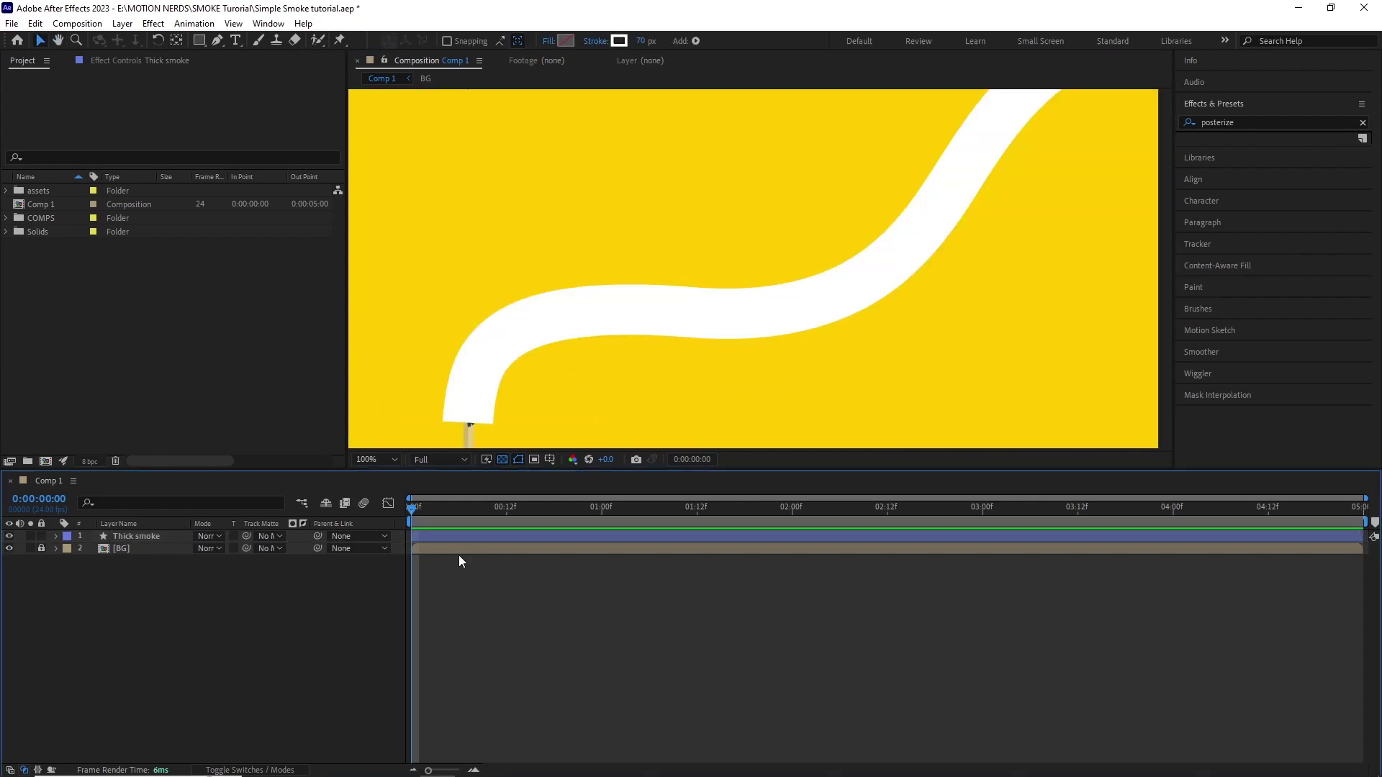
Taper the Thick smoke stroke with a start length of 64% and a start ease of 64%.
{"action": "left_click", "coordinate": [57, 537]}
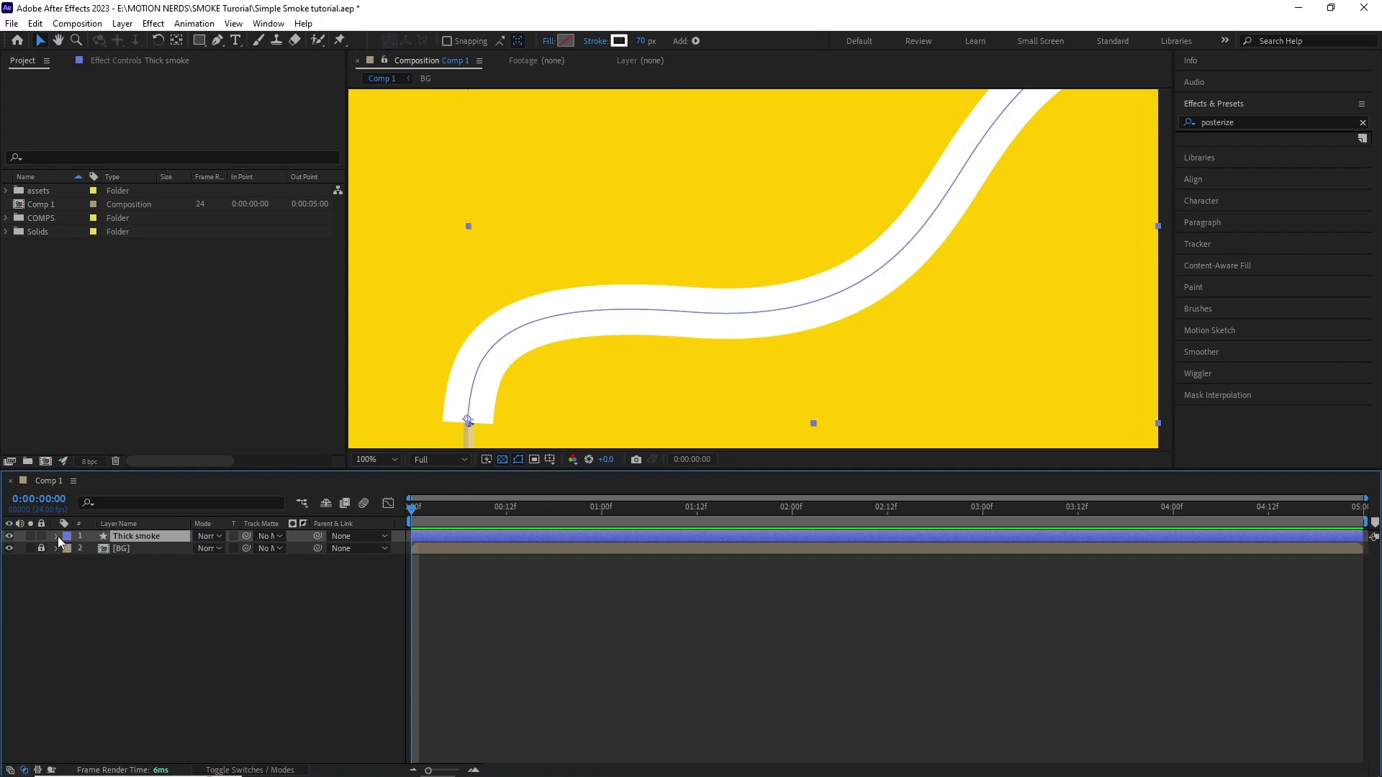
{"action": "left_click", "coordinate": [56, 536]}
{"action": "left_click", "coordinate": [69, 549]}
{"action": "left_click", "coordinate": [80, 560]}
{"action": "left_click", "coordinate": [93, 586]}
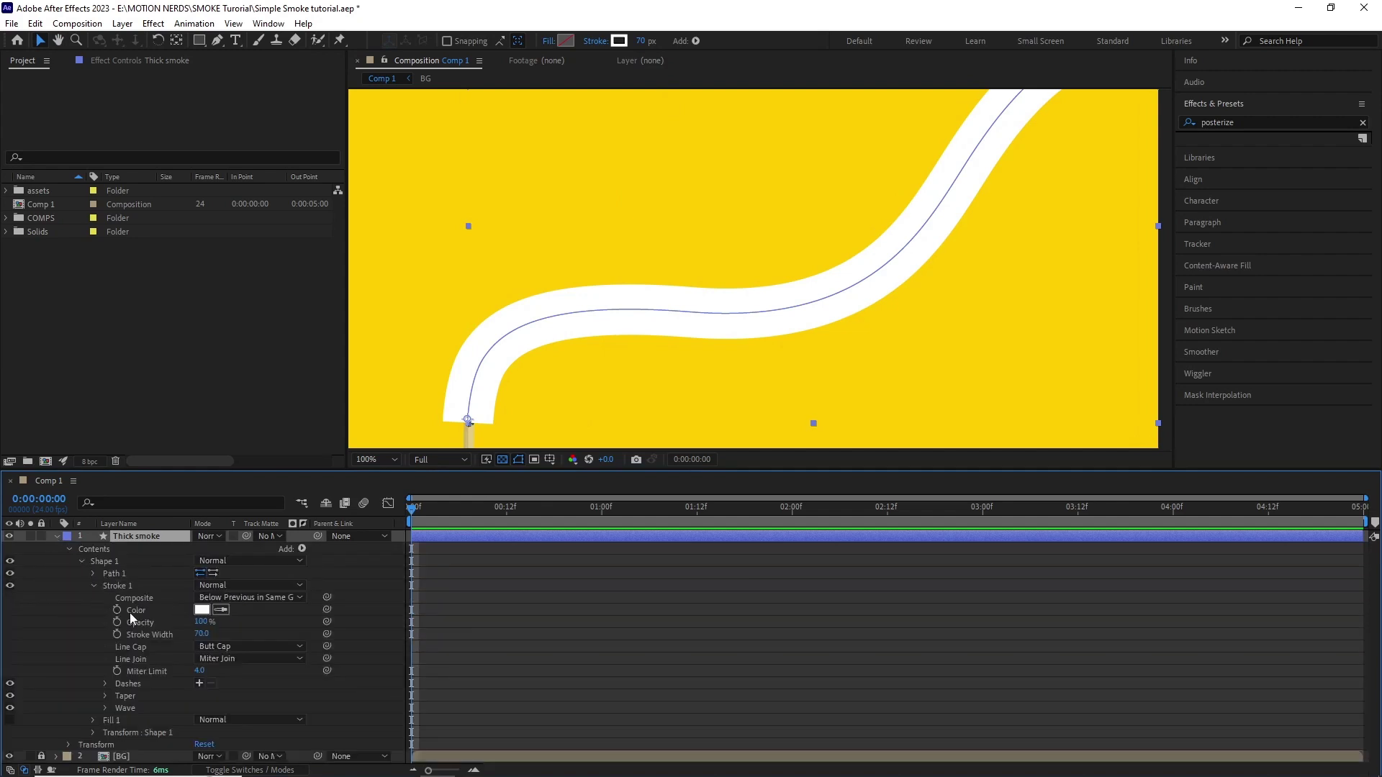
{"action": "left_click", "coordinate": [105, 696]}
{"action": "scroll", "coordinate": [219, 666], "scroll_direction": "down", "scroll_amount": 2}
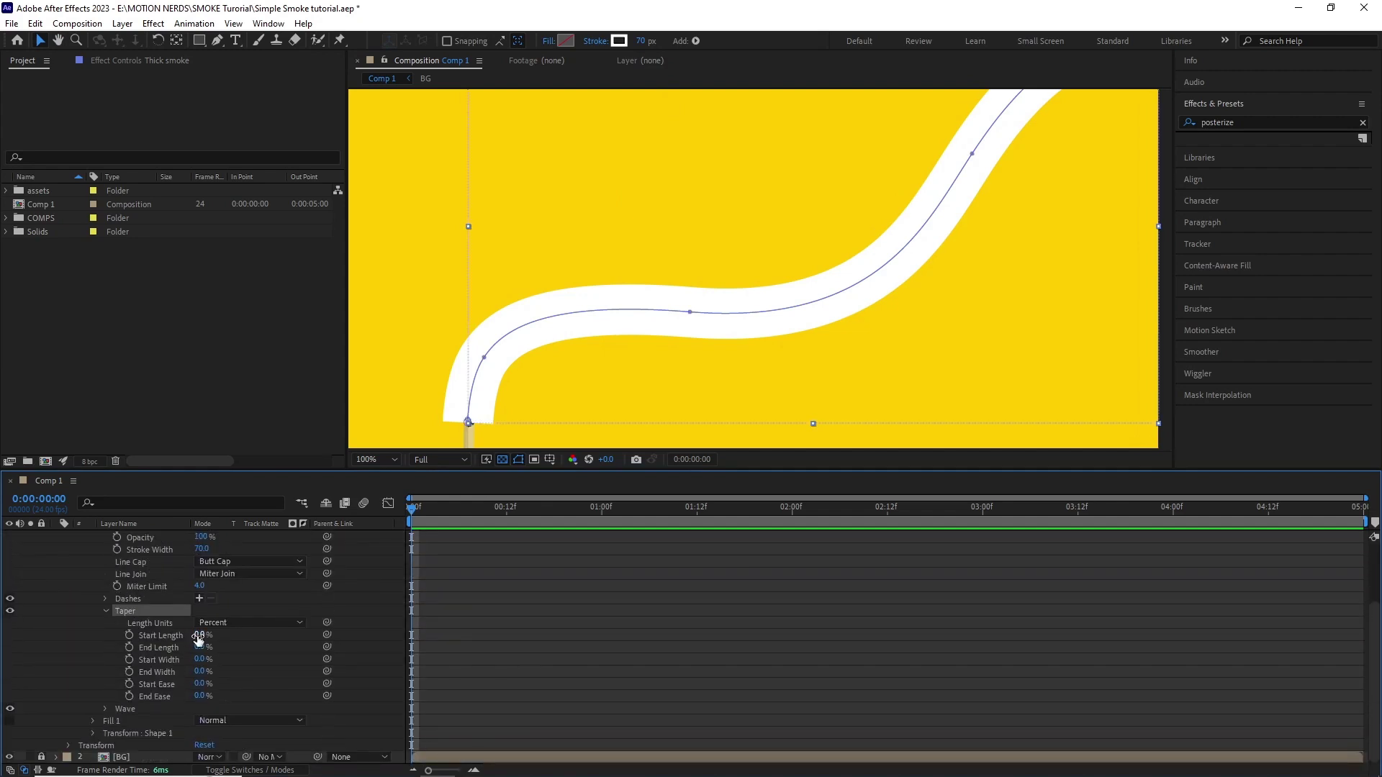
{"action": "left_click_drag", "start_coordinate": [200, 635], "coordinate": [206, 634]}
{"action": "left_click", "coordinate": [206, 634]}
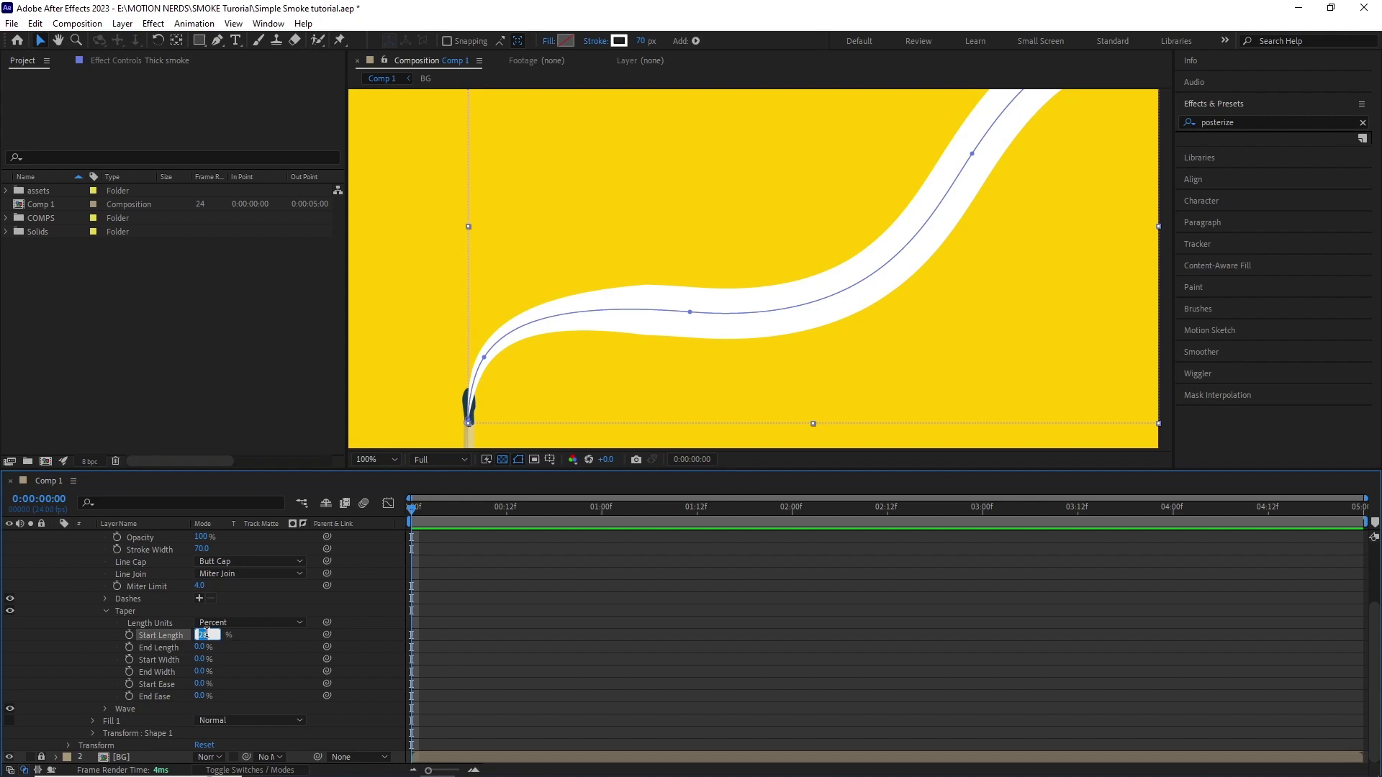
{"action": "type", "text": "64"}
{"action": "key", "text": "Return"}
{"action": "type", "text": "6"}
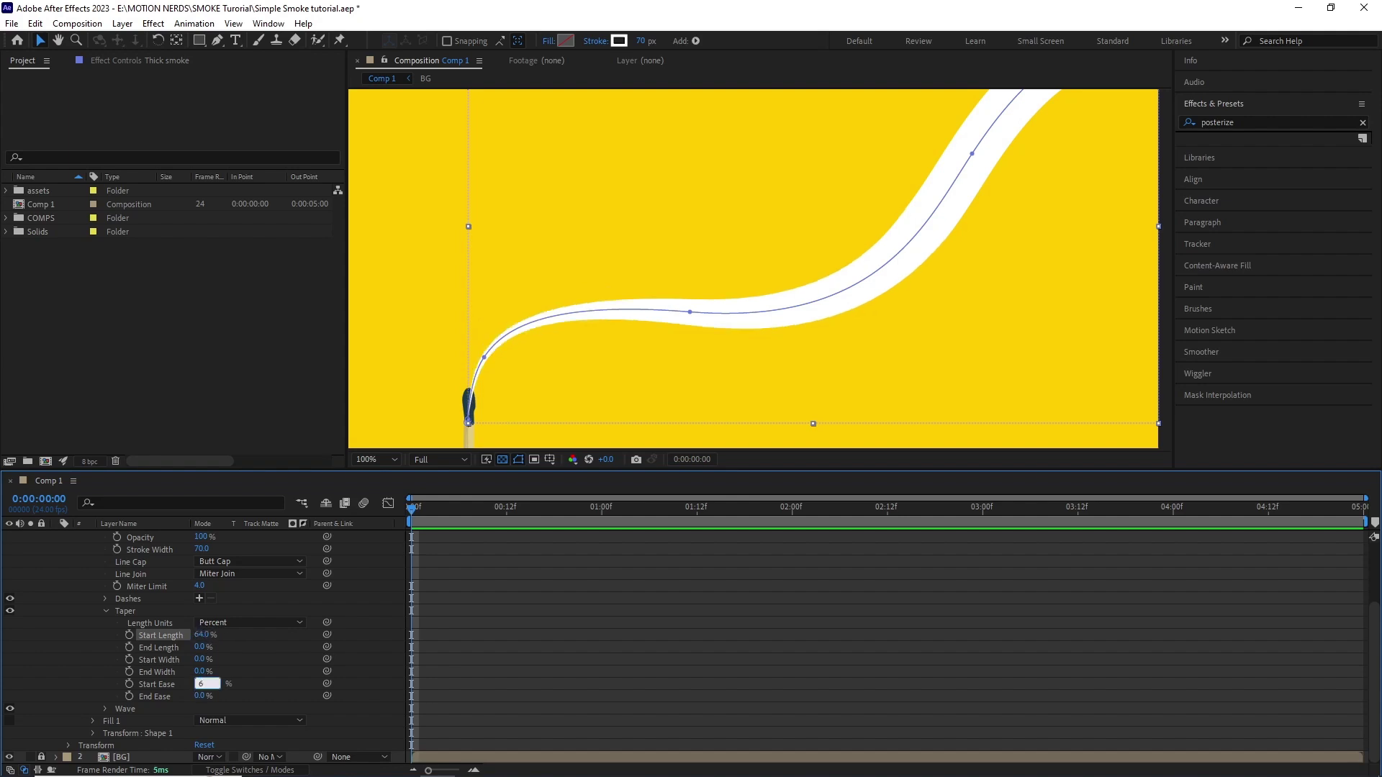
{"action": "type", "text": "4"}
{"action": "key", "text": "Return"}
Set the Thick smoke stroke's wave amount to 40% and its wavelength to 350 pixels.
{"action": "left_click", "coordinate": [105, 709]}
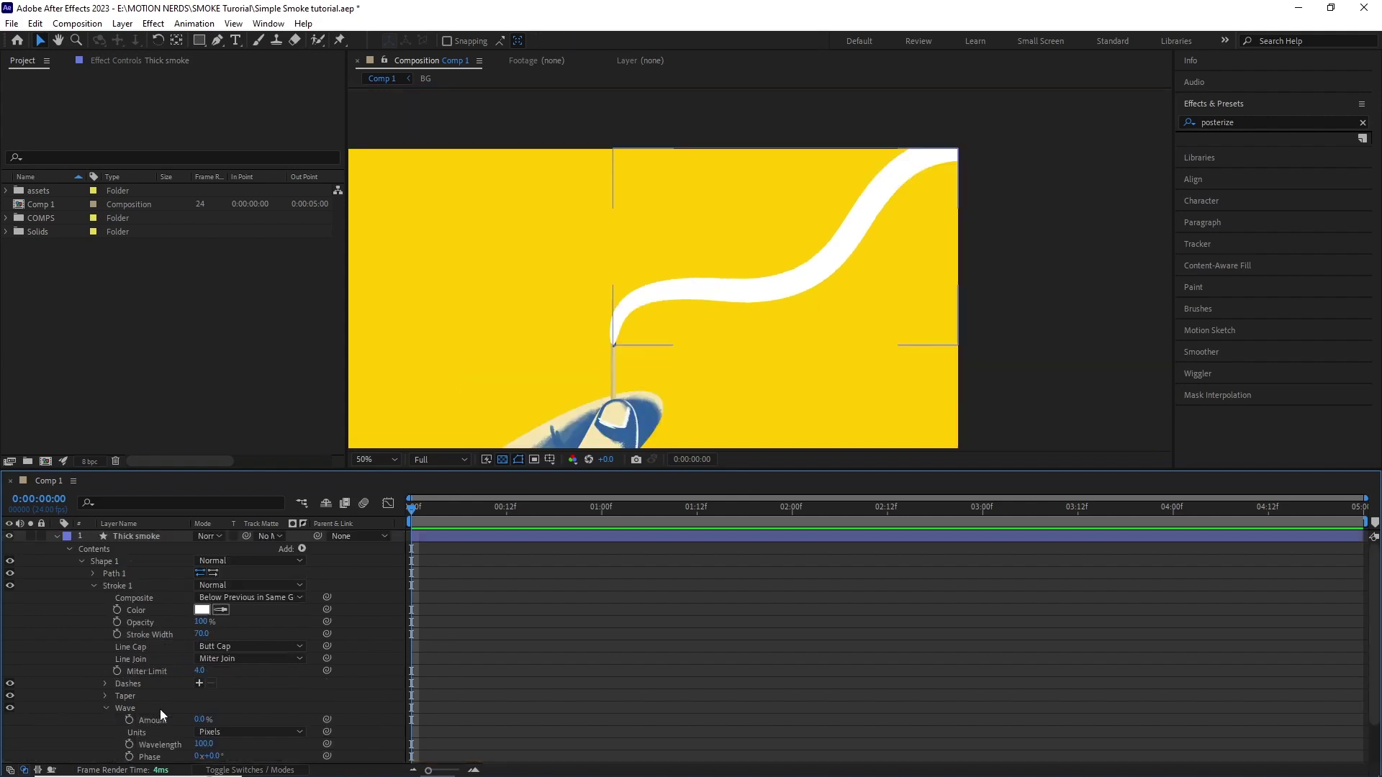
{"action": "scroll", "coordinate": [161, 708], "scroll_direction": "down", "scroll_amount": 2}
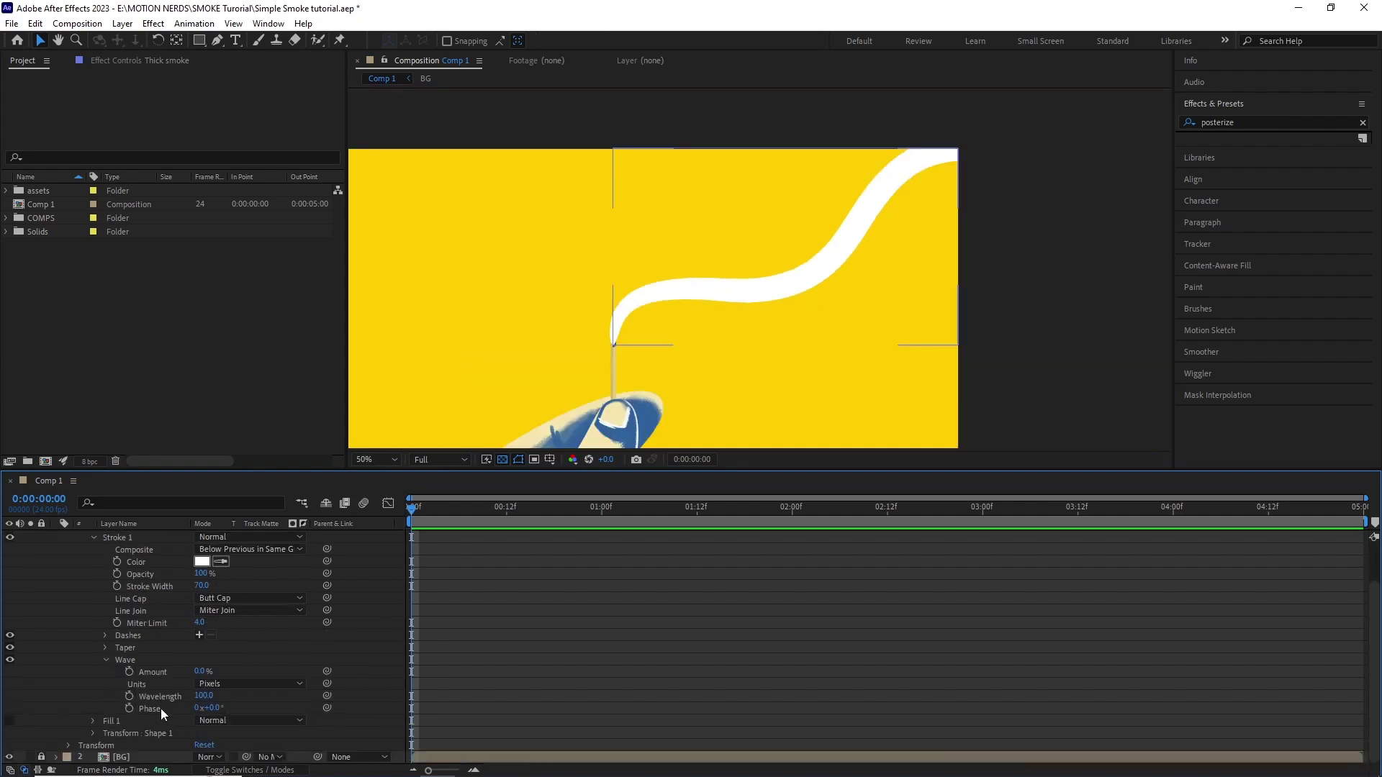
{"action": "left_click_drag", "start_coordinate": [203, 673], "coordinate": [215, 671]}
{"action": "left_click", "coordinate": [203, 671]}
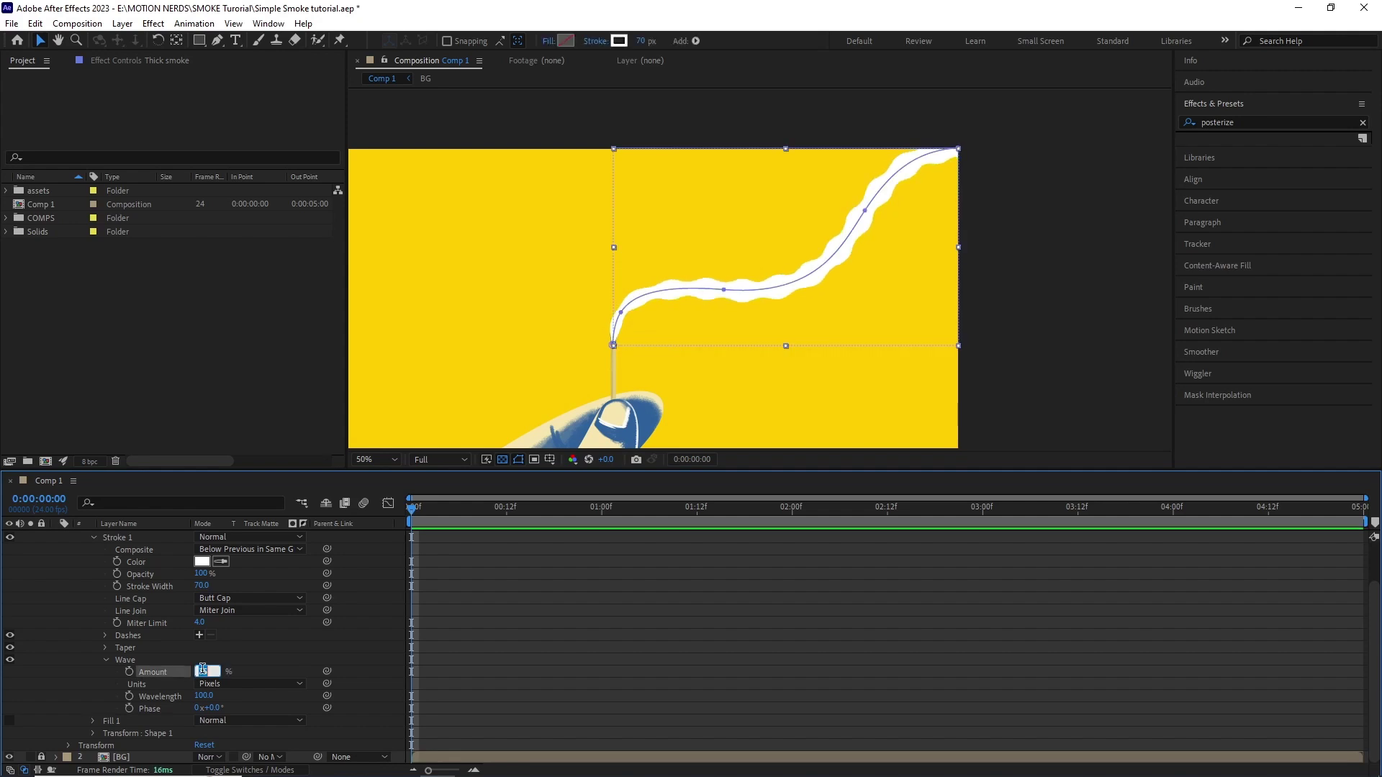
{"action": "type", "text": "40"}
{"action": "left_click", "coordinate": [206, 696]}
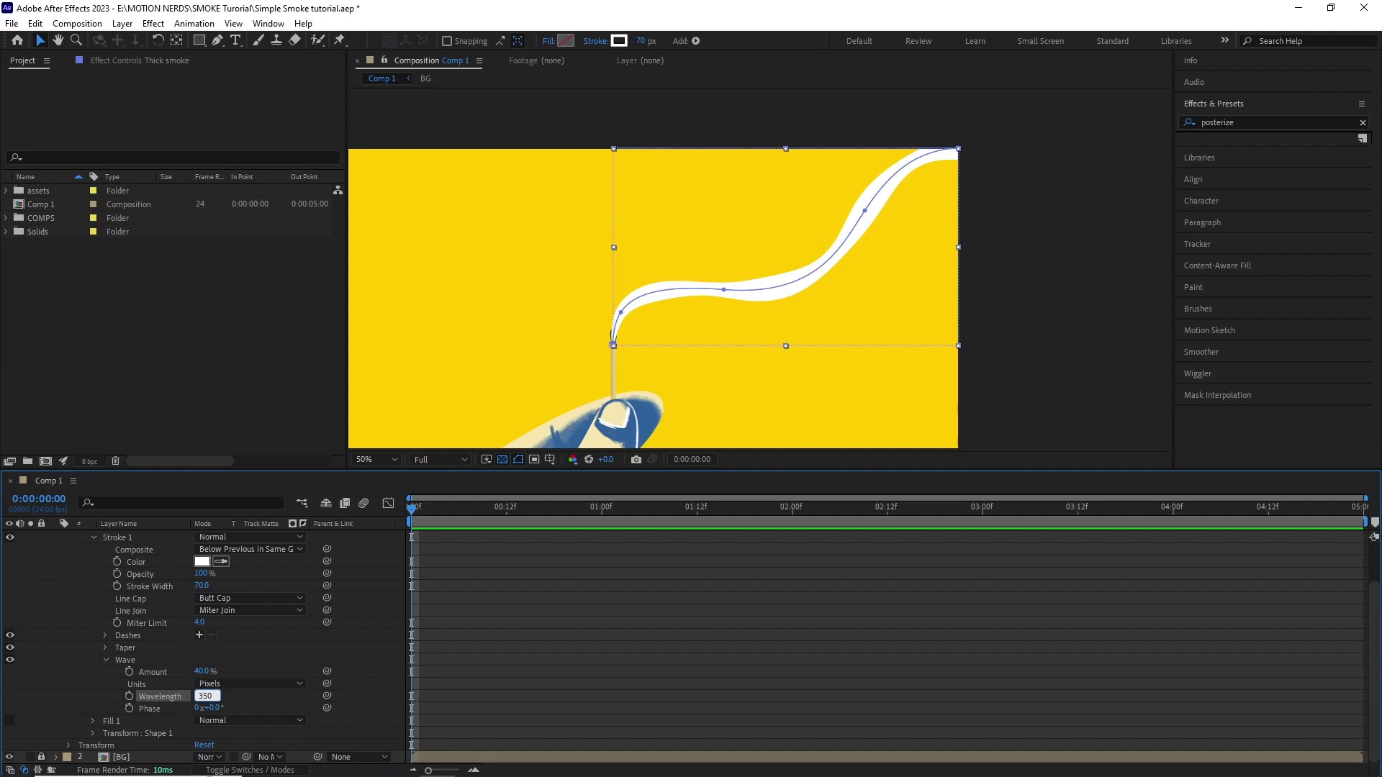
Animate the stroke's wave phase with the expression time*-40 and preview the motion.
{"action": "left_click", "coordinate": [128, 708], "text": "alt"}
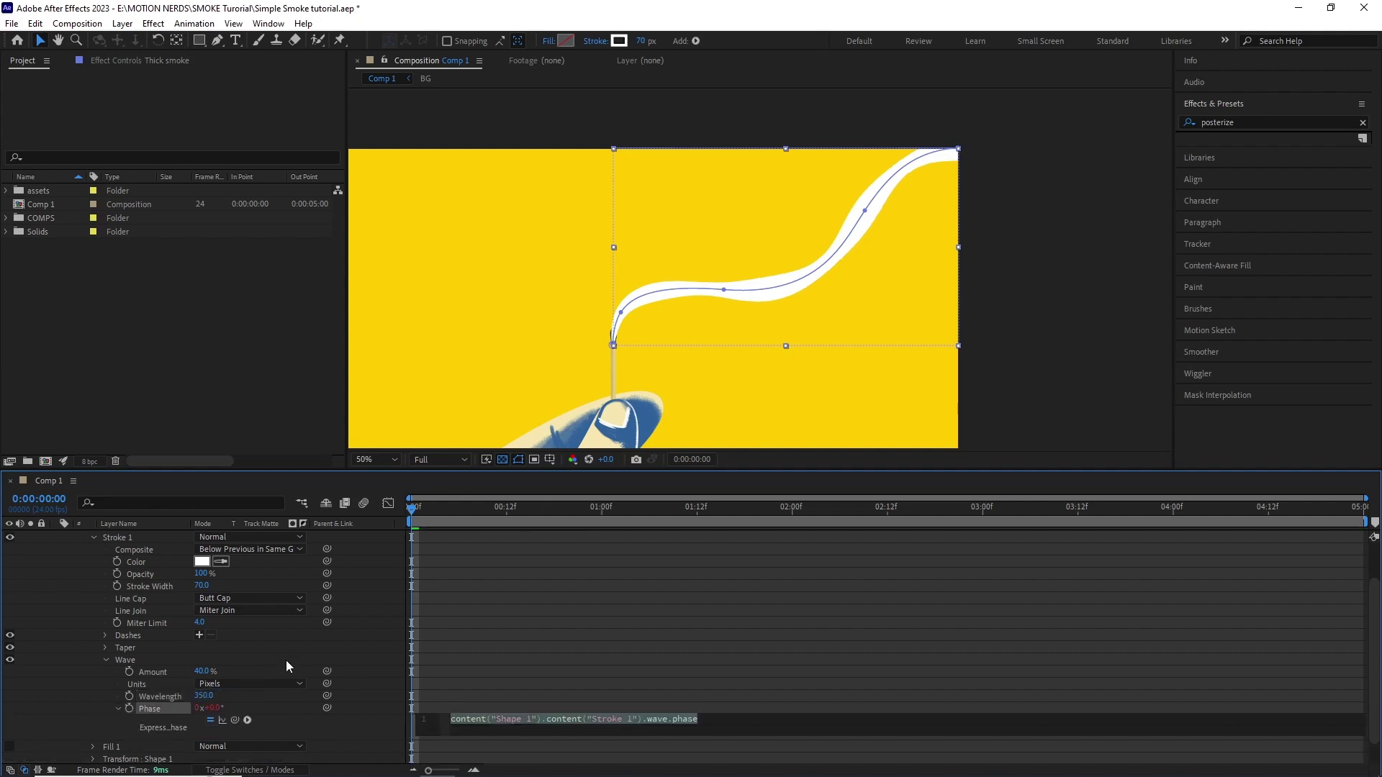
{"action": "type", "text": "time*"}
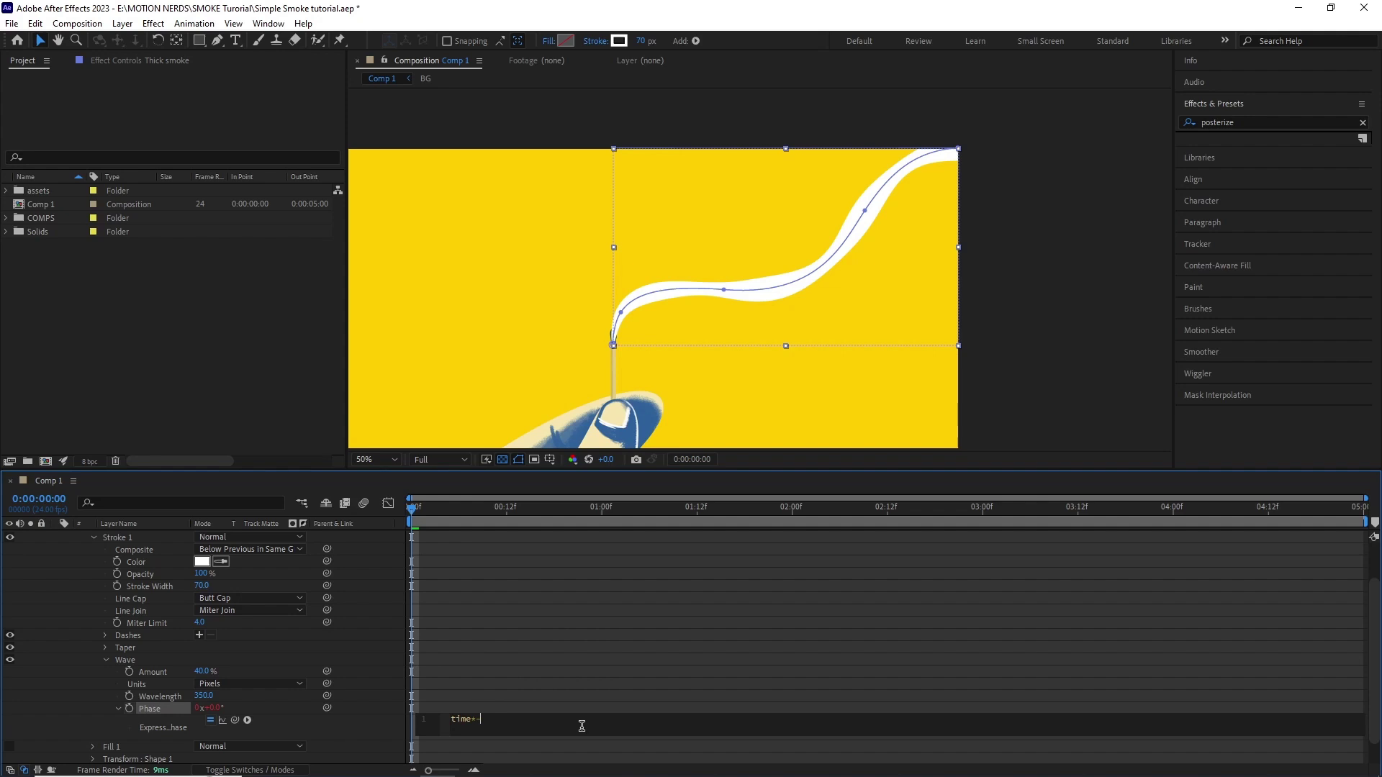
{"action": "type", "text": "-40"}
{"action": "left_click", "coordinate": [508, 538]}
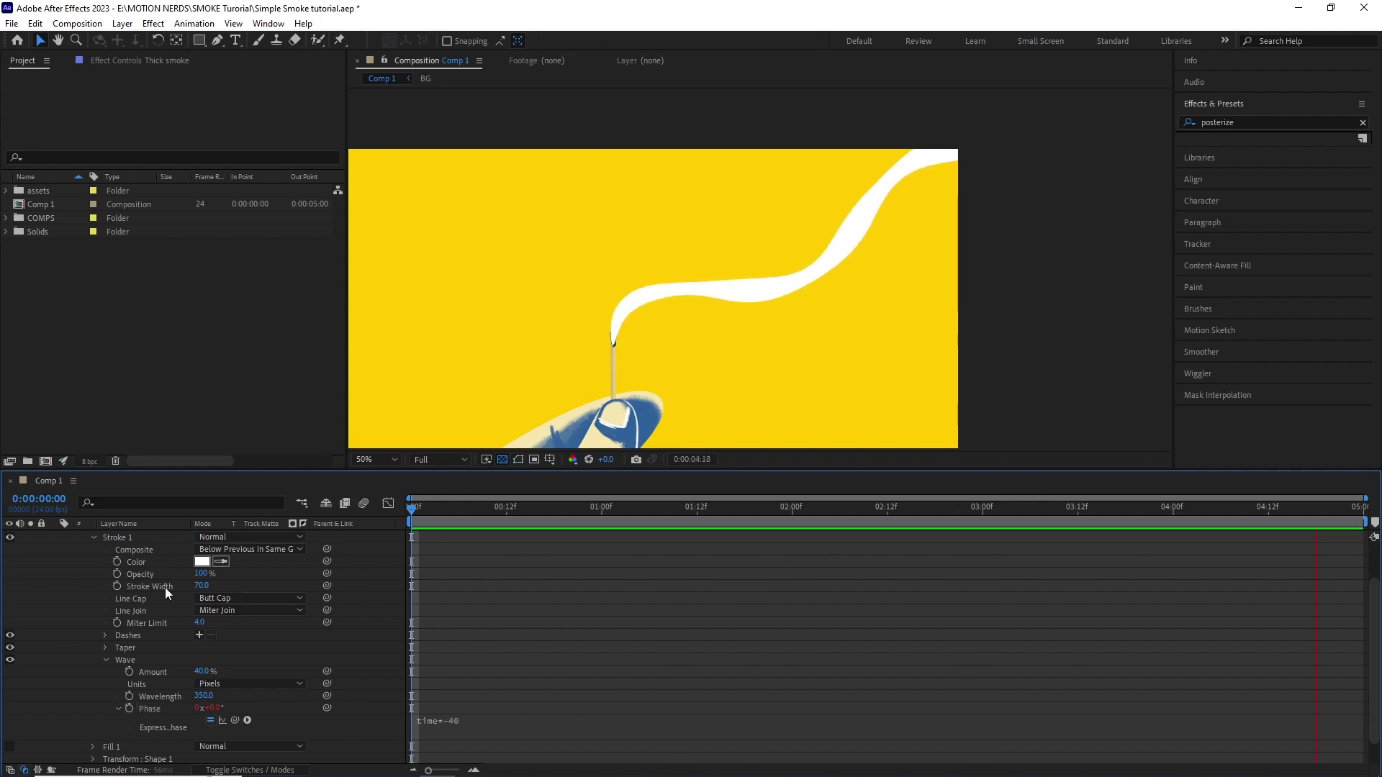
Add a Wiggle Paths operator to Shape 1 of the Thick smoke layer and show its properties.
{"action": "scroll", "coordinate": [95, 584], "scroll_direction": "up", "scroll_amount": 2}
{"action": "left_click", "coordinate": [95, 585]}
{"action": "left_click", "coordinate": [110, 561]}
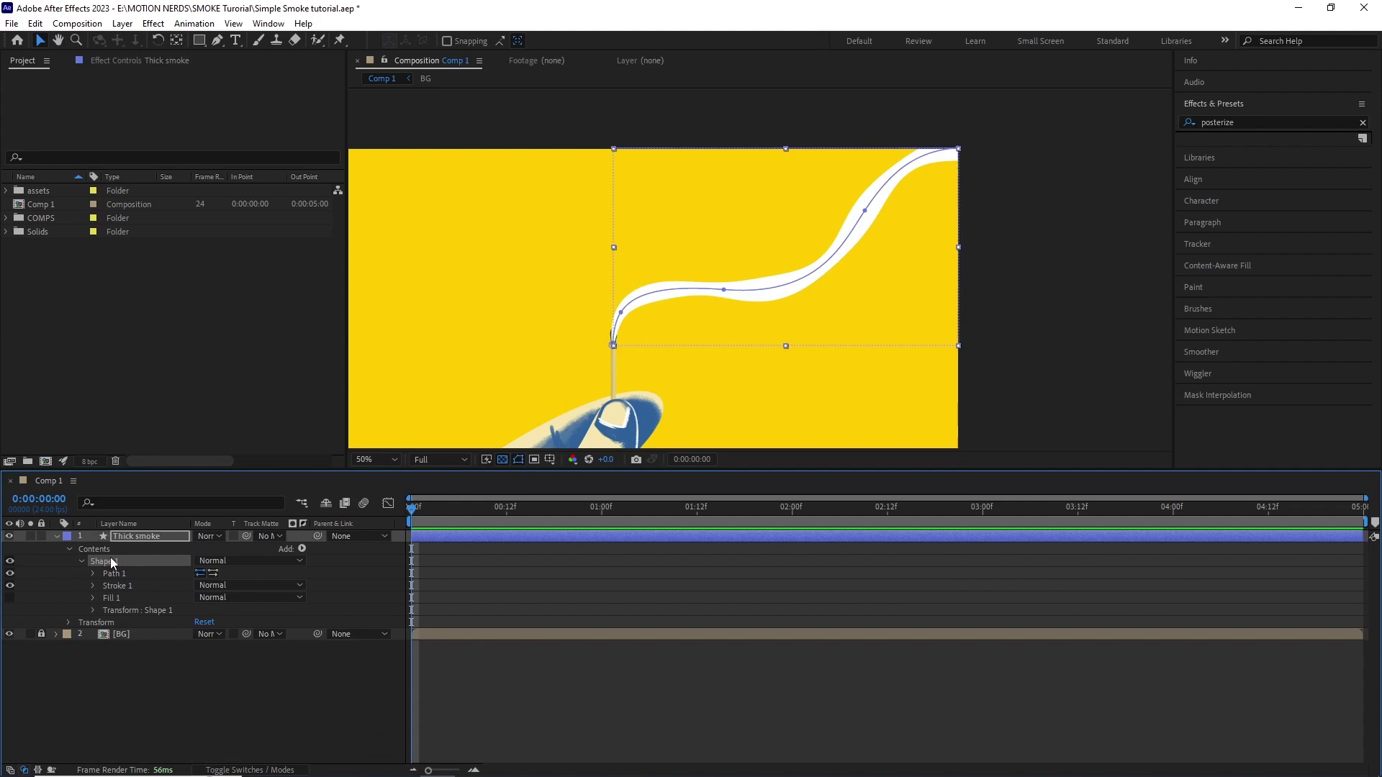
{"action": "left_click", "coordinate": [302, 549]}
{"action": "left_click", "coordinate": [365, 502]}
{"action": "left_click", "coordinate": [94, 585]}
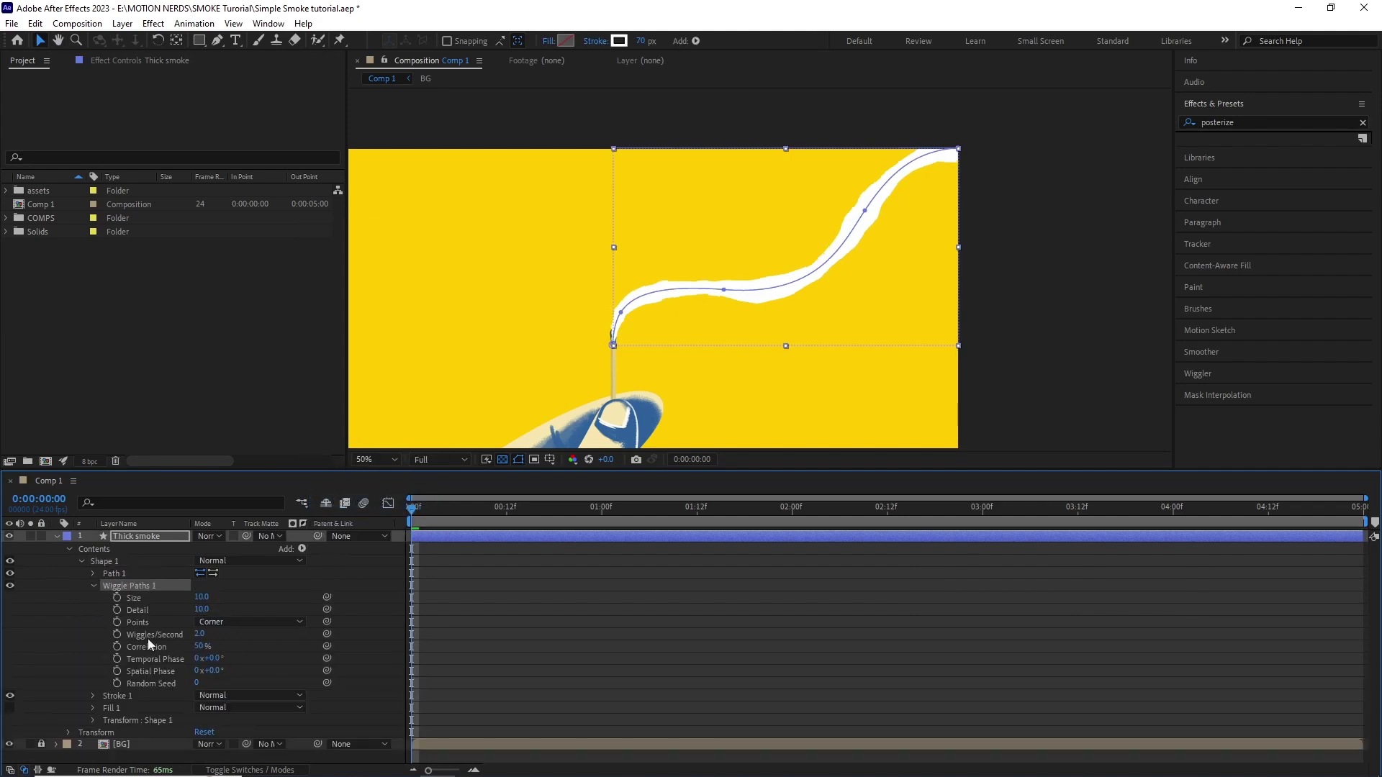
Set Wiggle Paths to smooth points, size 20, detail 2 and 0 wiggles per second, and preview the animation.
{"action": "left_click", "coordinate": [210, 622]}
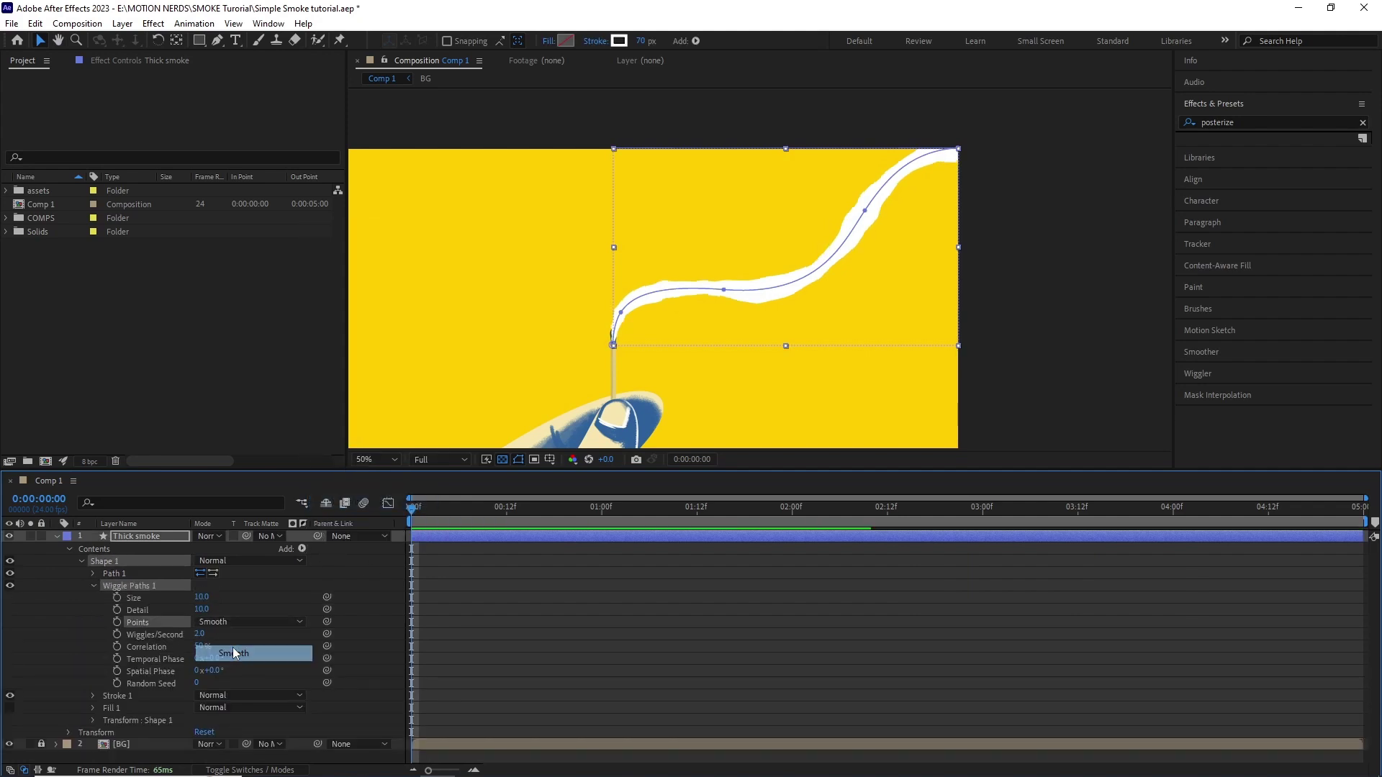
{"action": "left_click", "coordinate": [232, 647]}
{"action": "left_click_drag", "start_coordinate": [202, 597], "coordinate": [199, 610]}
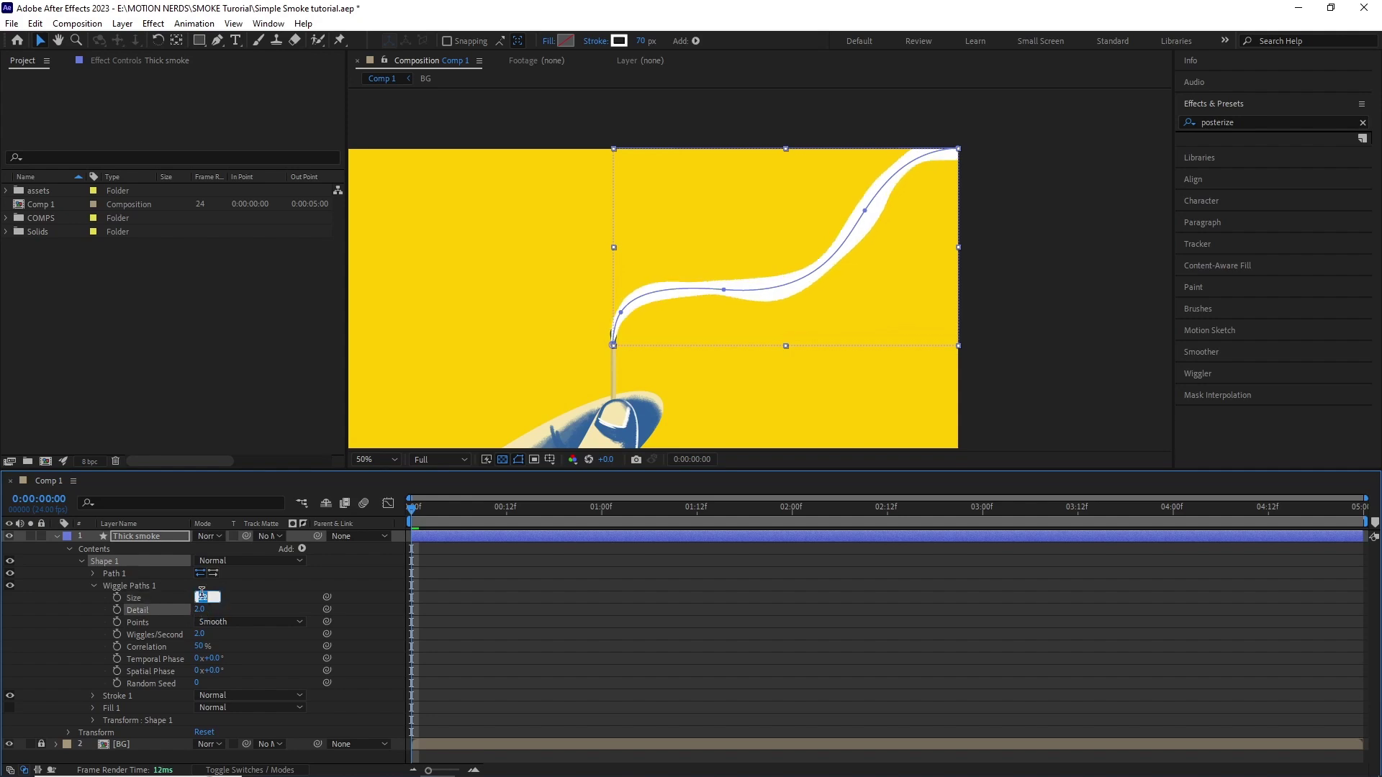
{"action": "key", "text": "Return"}
{"action": "key", "text": "space"}
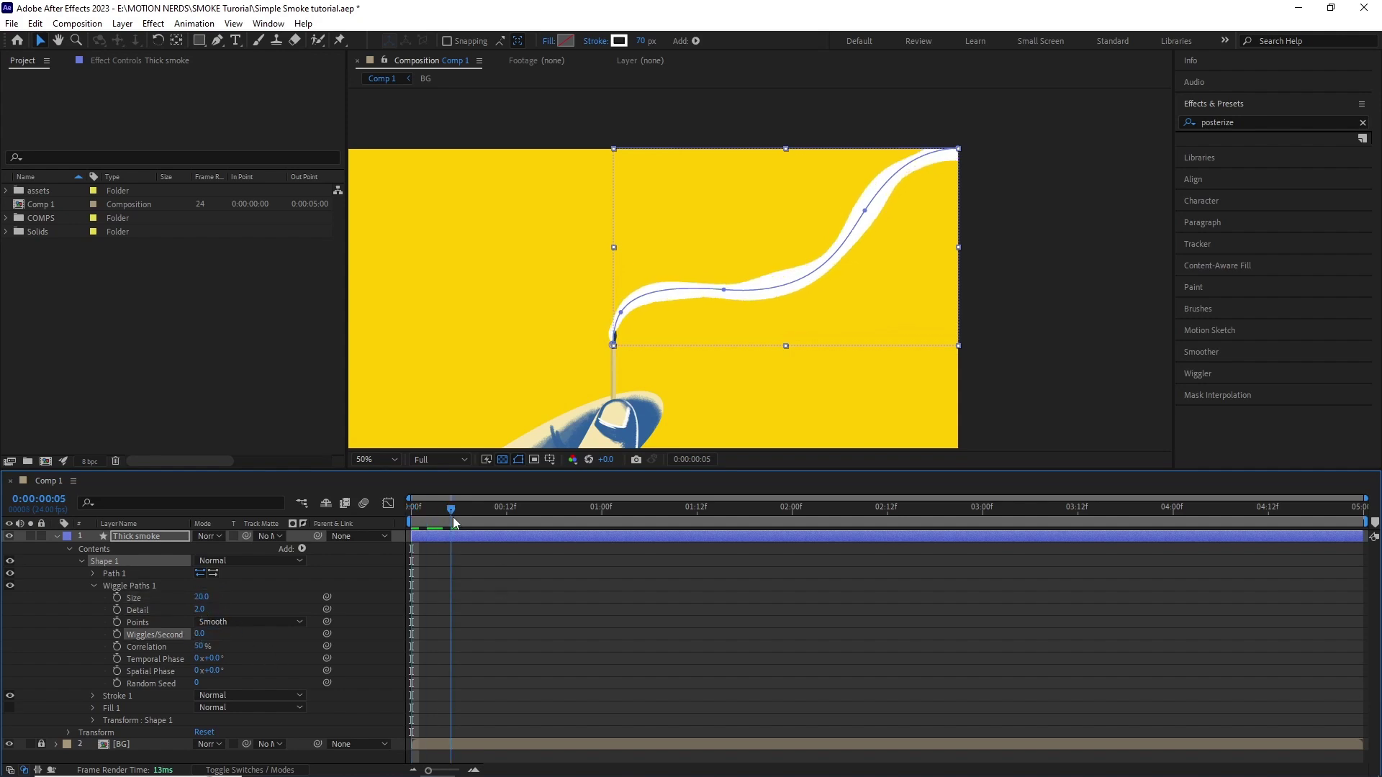
{"action": "key", "text": "space"}
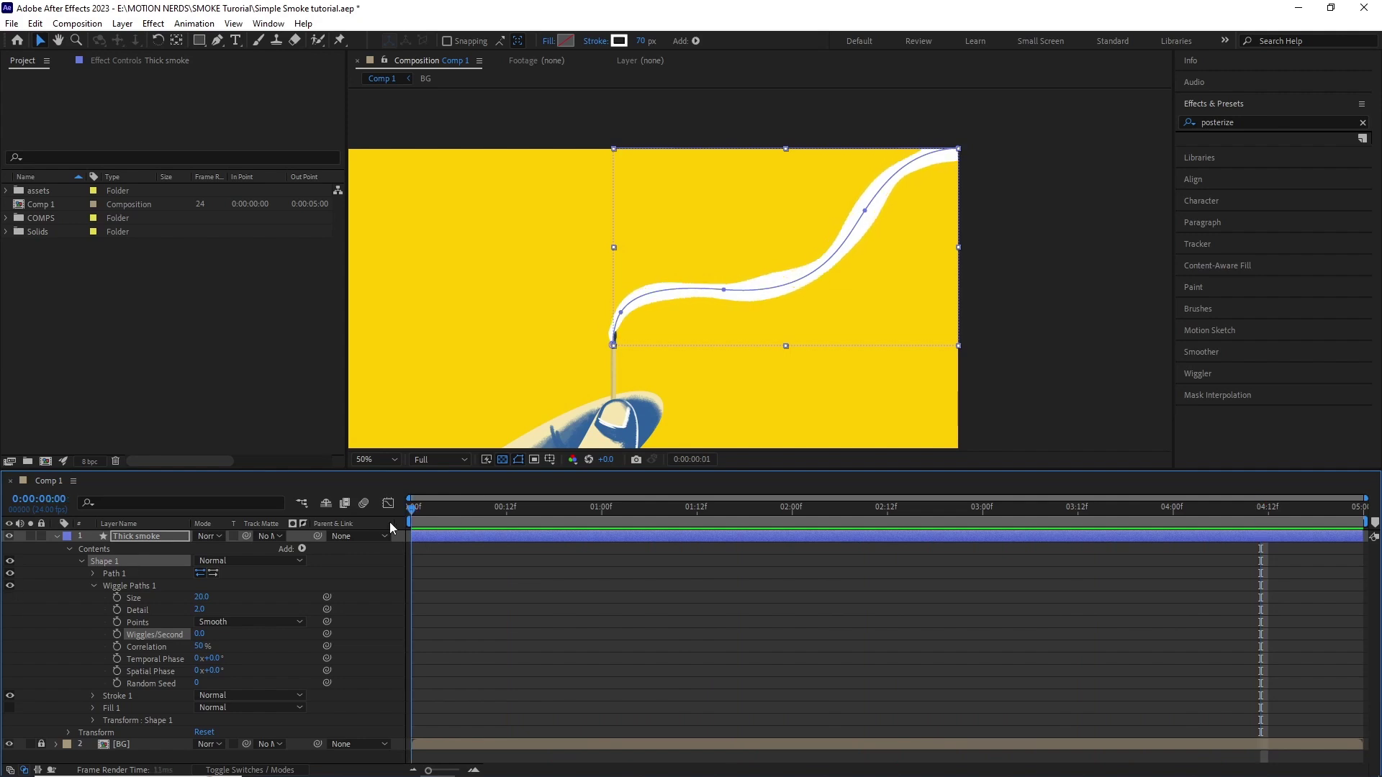
Apply the Wave Warp effect to the Thick smoke layer with a wave width of 100 and preview it.
{"action": "left_click", "coordinate": [153, 23]}
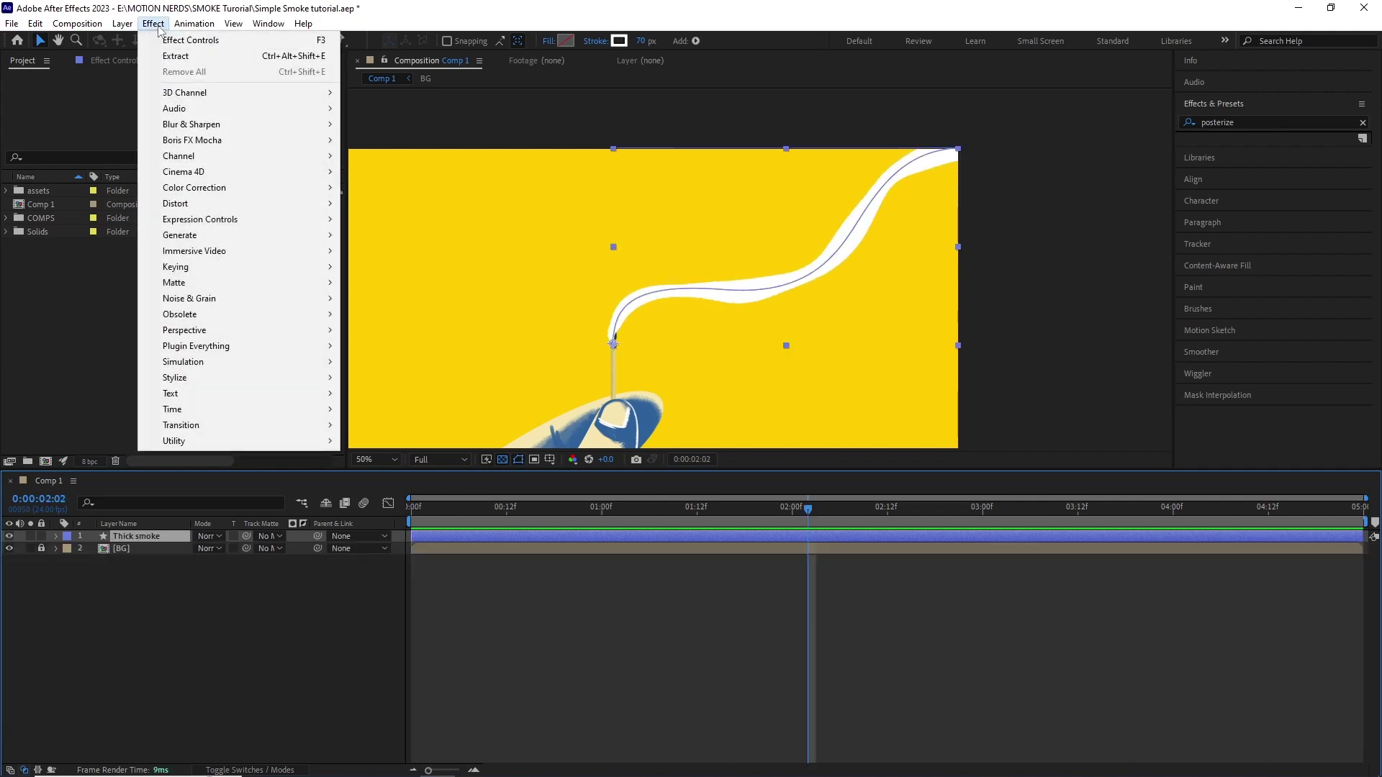
{"action": "mouse_move", "coordinate": [256, 208]}
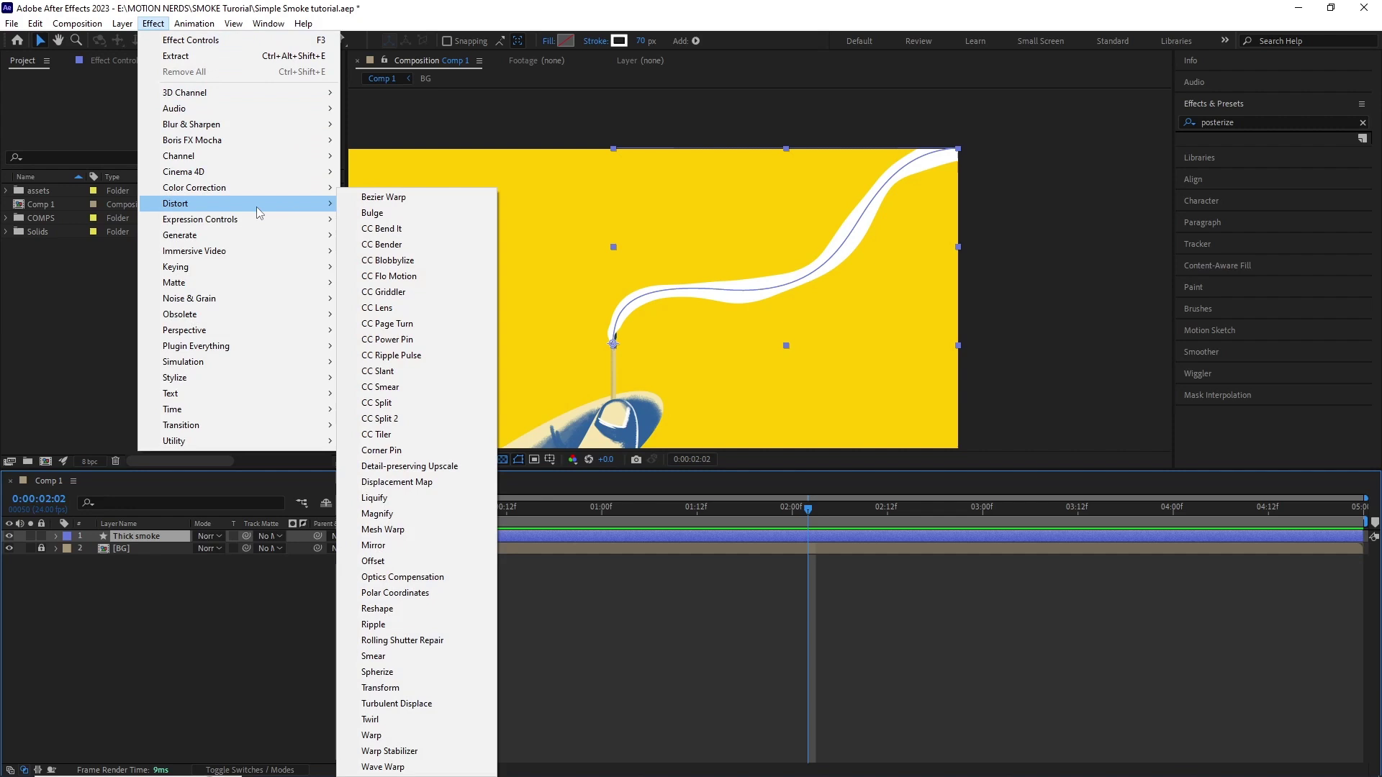
{"action": "left_click", "coordinate": [418, 769]}
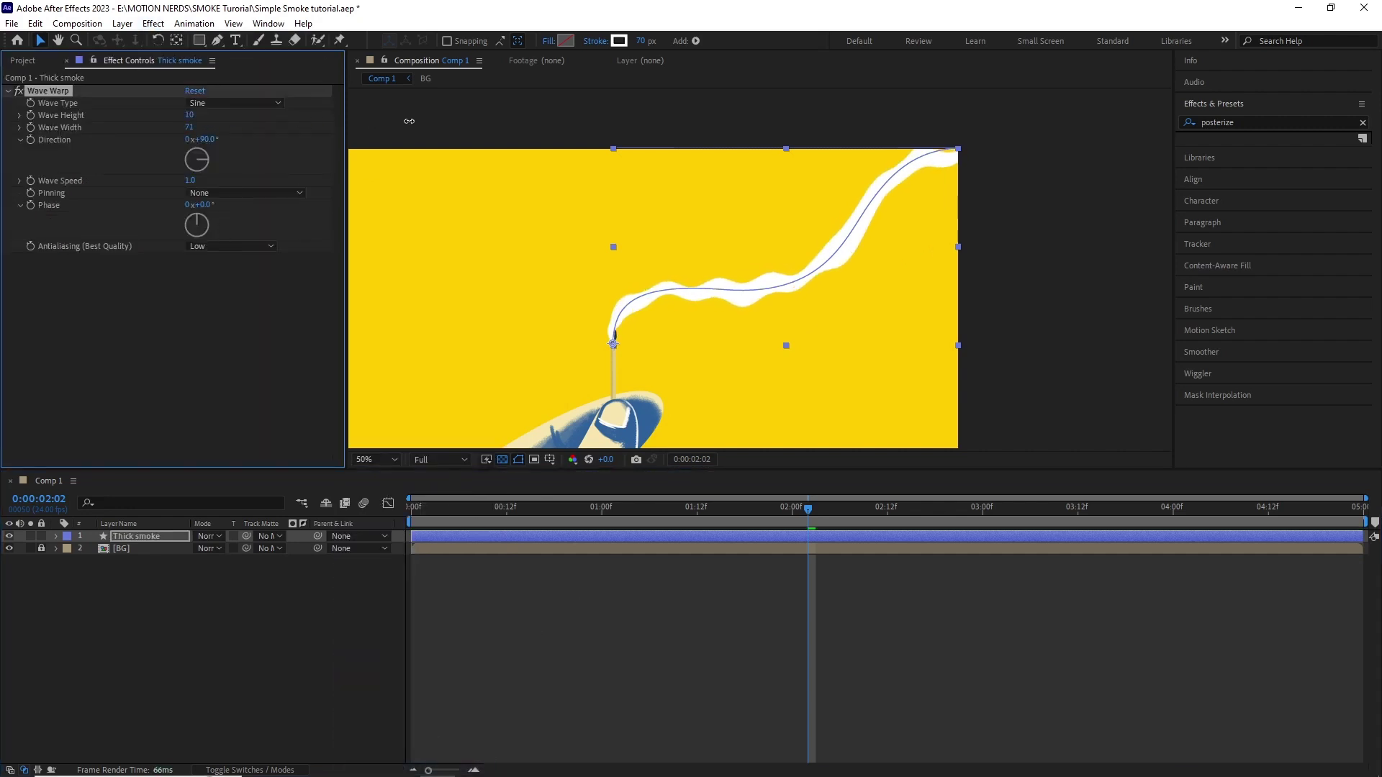
{"action": "key", "text": "Return"}
{"action": "left_click_drag", "start_coordinate": [589, 509], "coordinate": [404, 519]}
{"action": "key", "text": "space"}
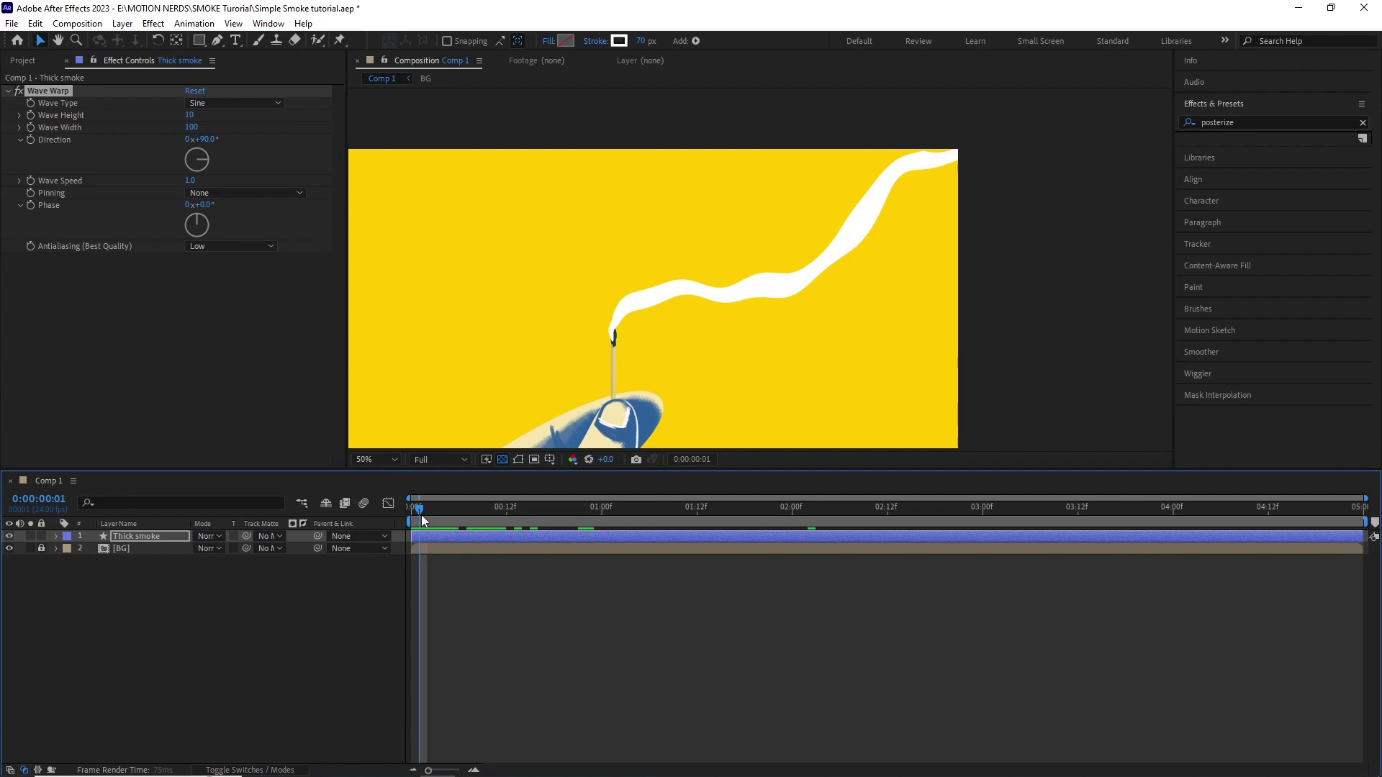
{"action": "key", "text": "space"}
Set the Wave Warp speed to 0.4 and preview the smoke animation from the start.
{"action": "left_click", "coordinate": [190, 182]}
{"action": "type", "text": ".4"}
{"action": "key", "text": "Return"}
{"action": "left_click", "coordinate": [422, 508]}
{"action": "key", "text": "space"}
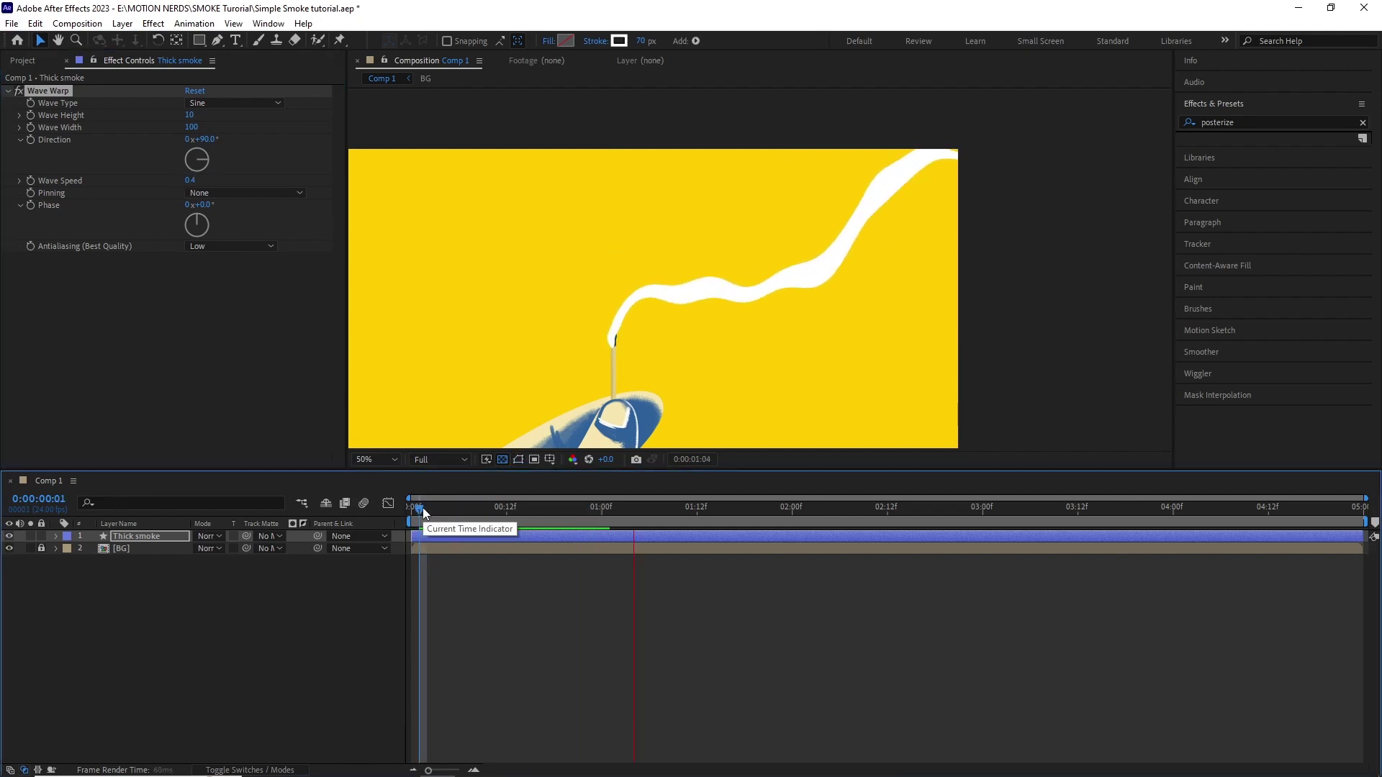
{"action": "key", "text": "space"}
{"action": "left_click_drag", "start_coordinate": [772, 510], "coordinate": [408, 521]}
{"action": "key", "text": "space"}
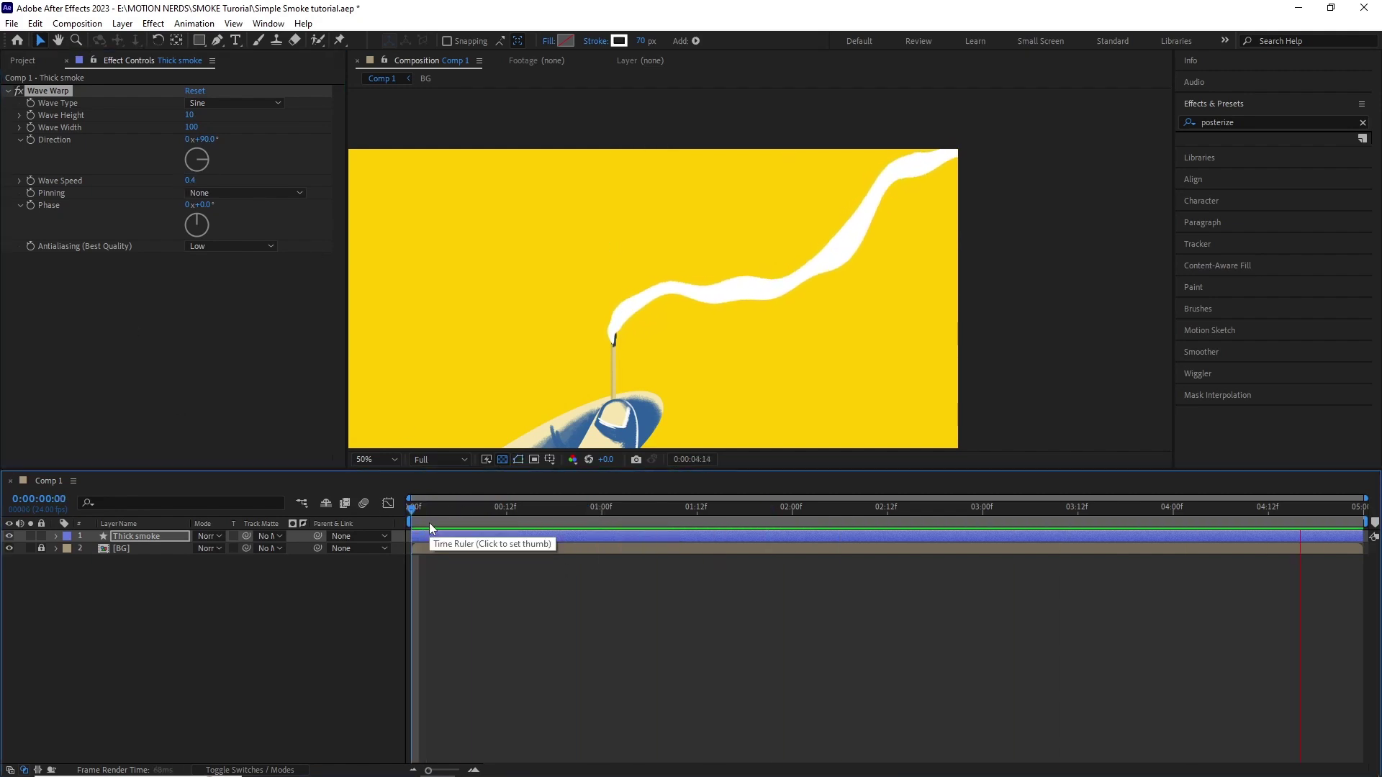
Play back the smoke trail and examine up close how it moves at the match tip.
{"action": "key", "text": "space"}
{"action": "scroll", "coordinate": [593, 370], "scroll_direction": "up", "scroll_amount": 1}
{"action": "scroll", "coordinate": [593, 370], "scroll_direction": "down", "scroll_amount": 1}
{"action": "left_click_drag", "start_coordinate": [593, 370], "coordinate": [748, 280]}
{"action": "scroll", "coordinate": [748, 280], "scroll_direction": "down", "scroll_amount": 2}
{"action": "scroll", "coordinate": [748, 279], "scroll_direction": "up", "scroll_amount": 4}
{"action": "key", "text": "space"}
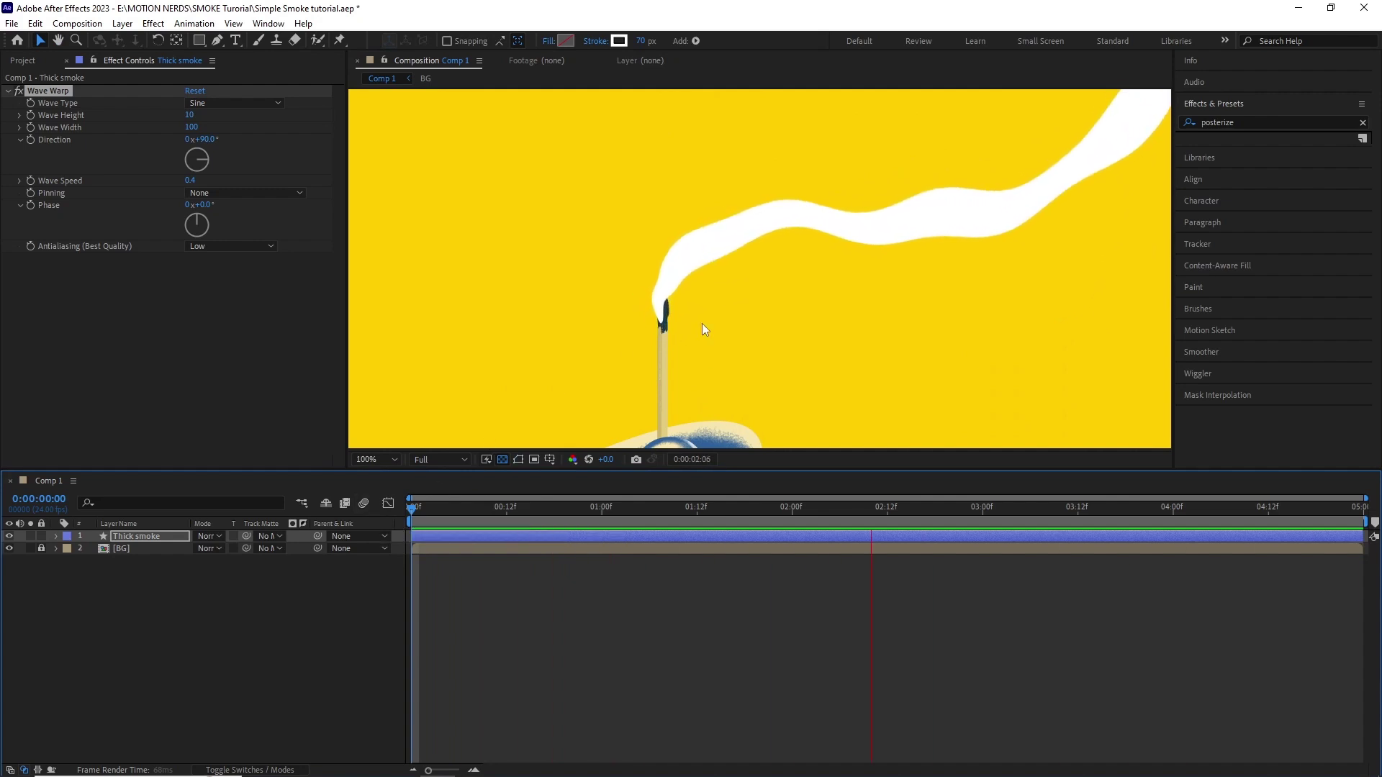
{"action": "key", "text": "space"}
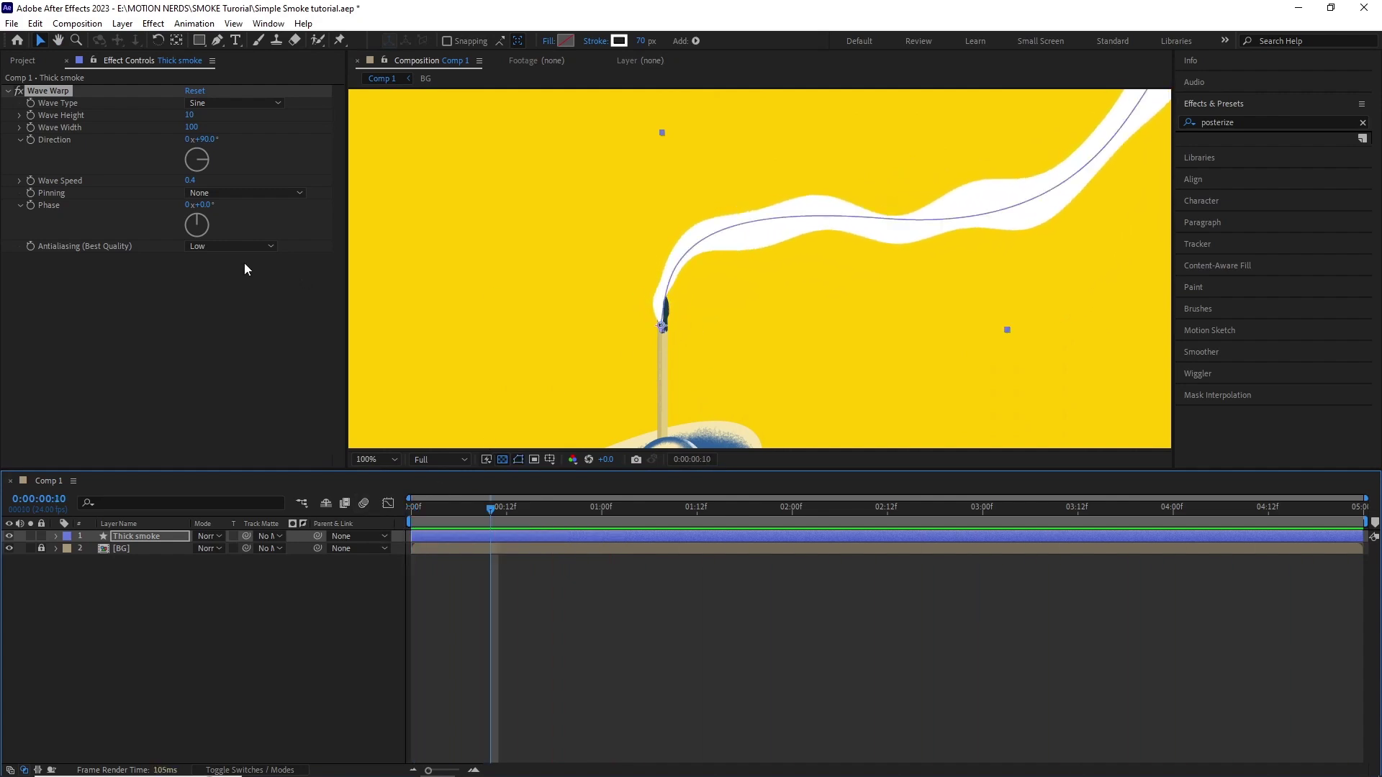
Set the Wave Warp pinning of the Thick smoke layer to Center and preview the animation.
{"action": "left_click", "coordinate": [221, 195]}
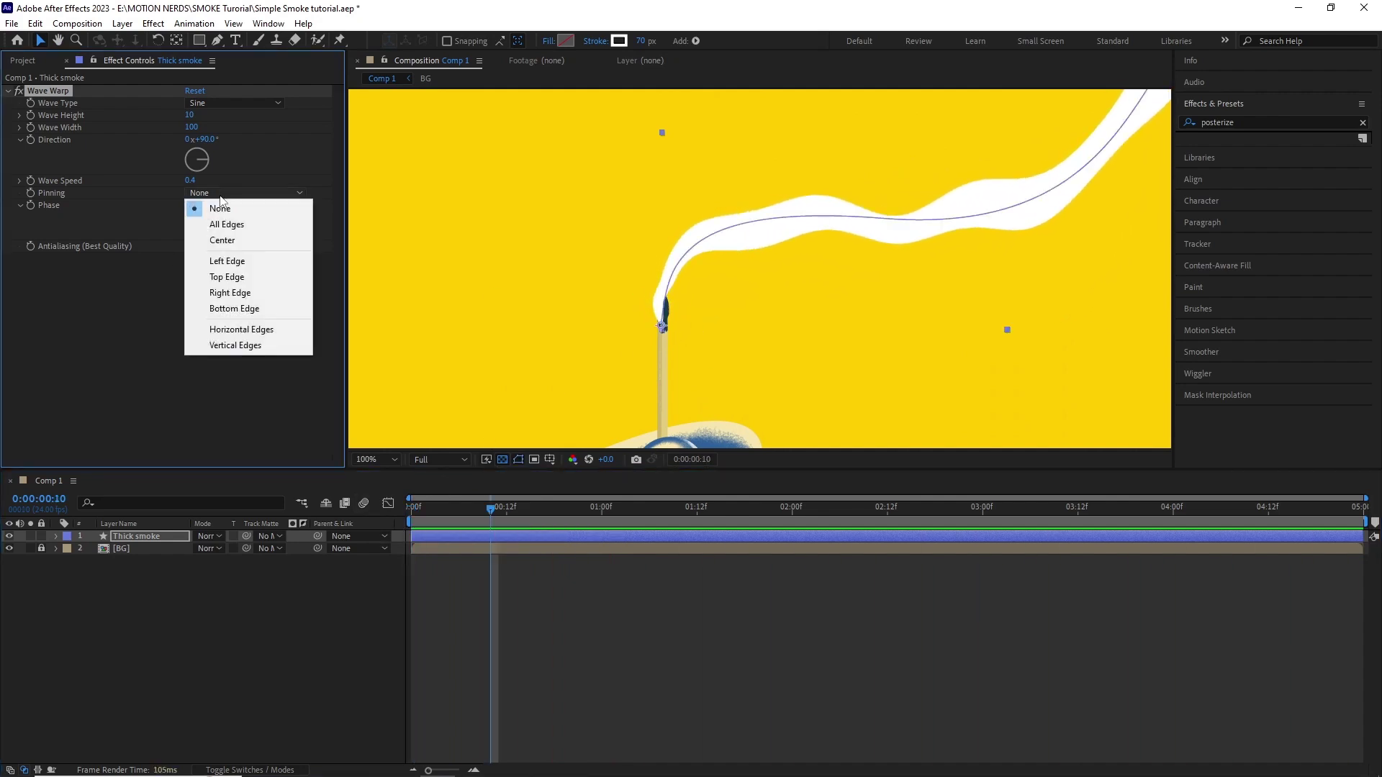
{"action": "left_click", "coordinate": [234, 243]}
{"action": "key", "text": "space"}
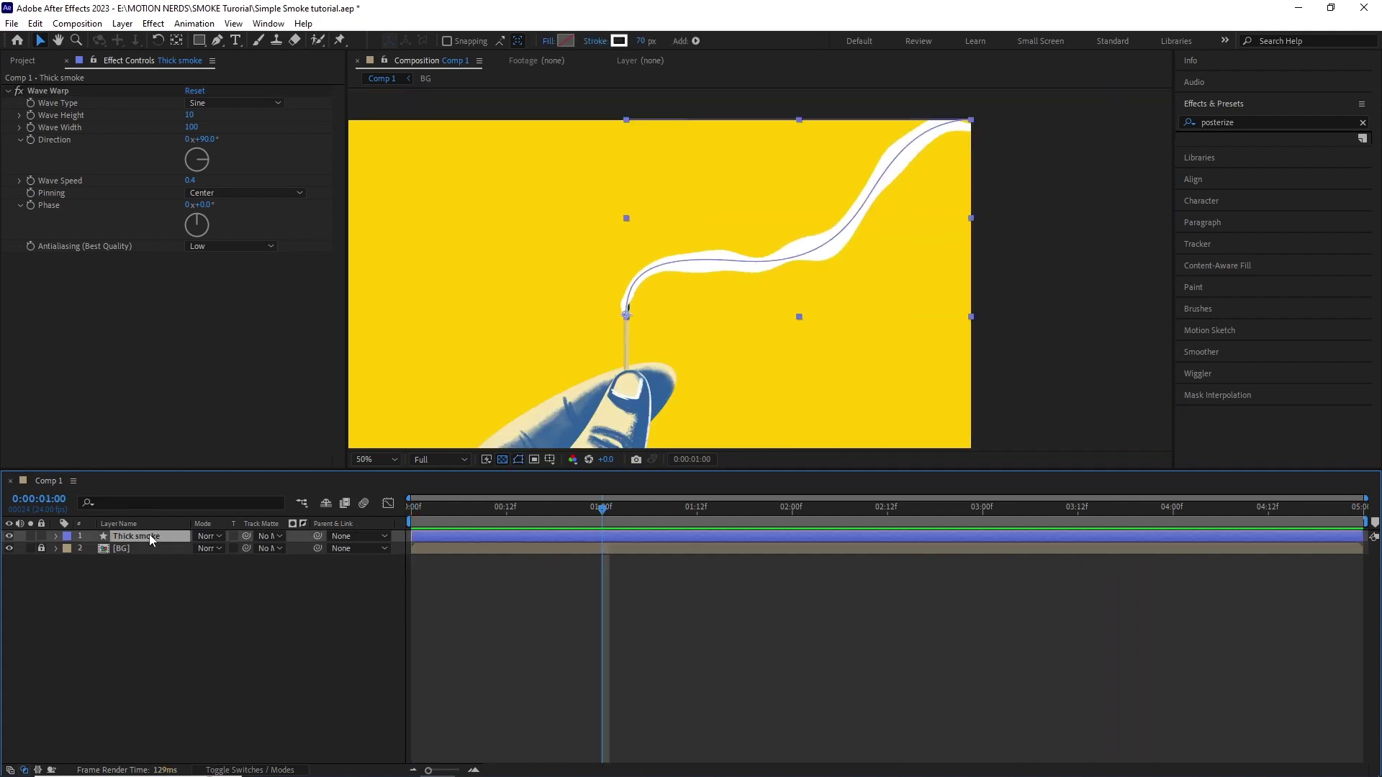
Duplicate the Thick smoke layer, rename the copy Thin smoke and set its stroke width to 30 px.
{"action": "key", "text": "ctrl+d"}
{"action": "key", "text": "Return"}
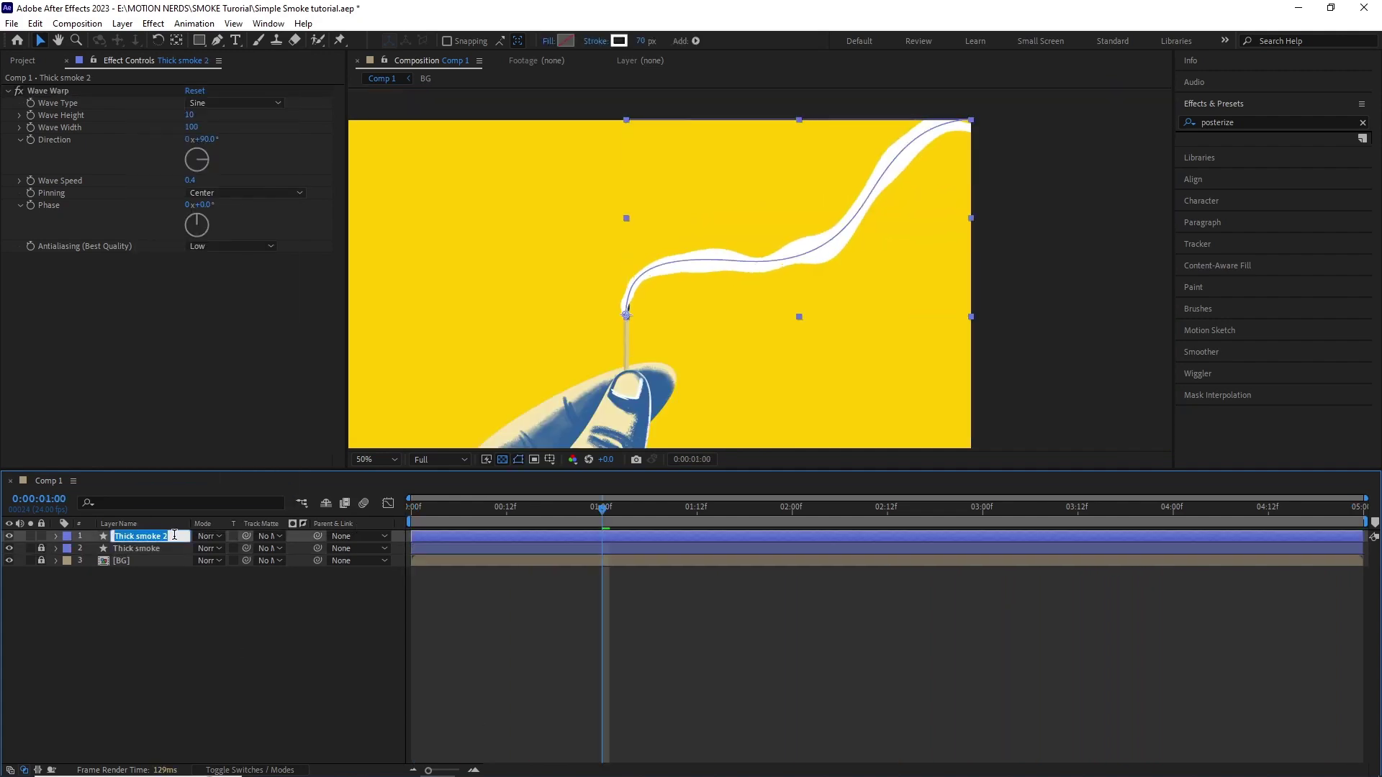
{"action": "type", "text": "n"}
{"action": "left_click", "coordinate": [640, 41]}
{"action": "type", "text": "30"}
{"action": "key", "text": "Return"}
Select the Thin smoke layer's path and reshape its lower and middle points so it weaves across the thick trail.
{"action": "left_click", "coordinate": [56, 536]}
{"action": "left_click", "coordinate": [134, 585]}
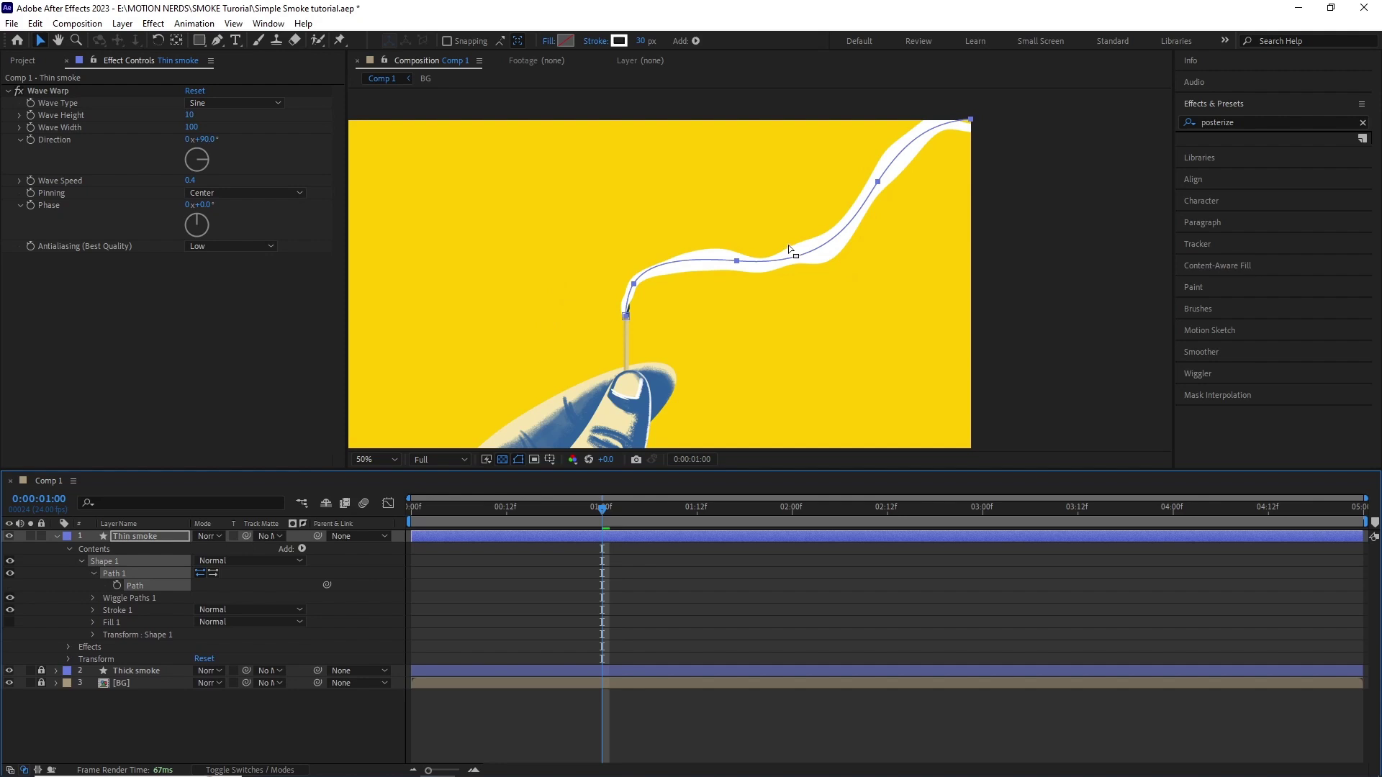
{"action": "scroll", "coordinate": [718, 249], "scroll_direction": "up", "scroll_amount": 1}
{"action": "mouse_move", "coordinate": [583, 329]}
{"action": "left_mouse_down"}
{"action": "mouse_move", "coordinate": [601, 305]}
{"action": "mouse_move", "coordinate": [632, 328]}
{"action": "left_mouse_up"}
{"action": "left_click_drag", "start_coordinate": [719, 281], "coordinate": [651, 327]}
{"action": "left_click_drag", "start_coordinate": [688, 319], "coordinate": [738, 275]}
{"action": "left_click_drag", "start_coordinate": [496, 373], "coordinate": [490, 375]}
{"action": "left_click_drag", "start_coordinate": [697, 234], "coordinate": [659, 228]}
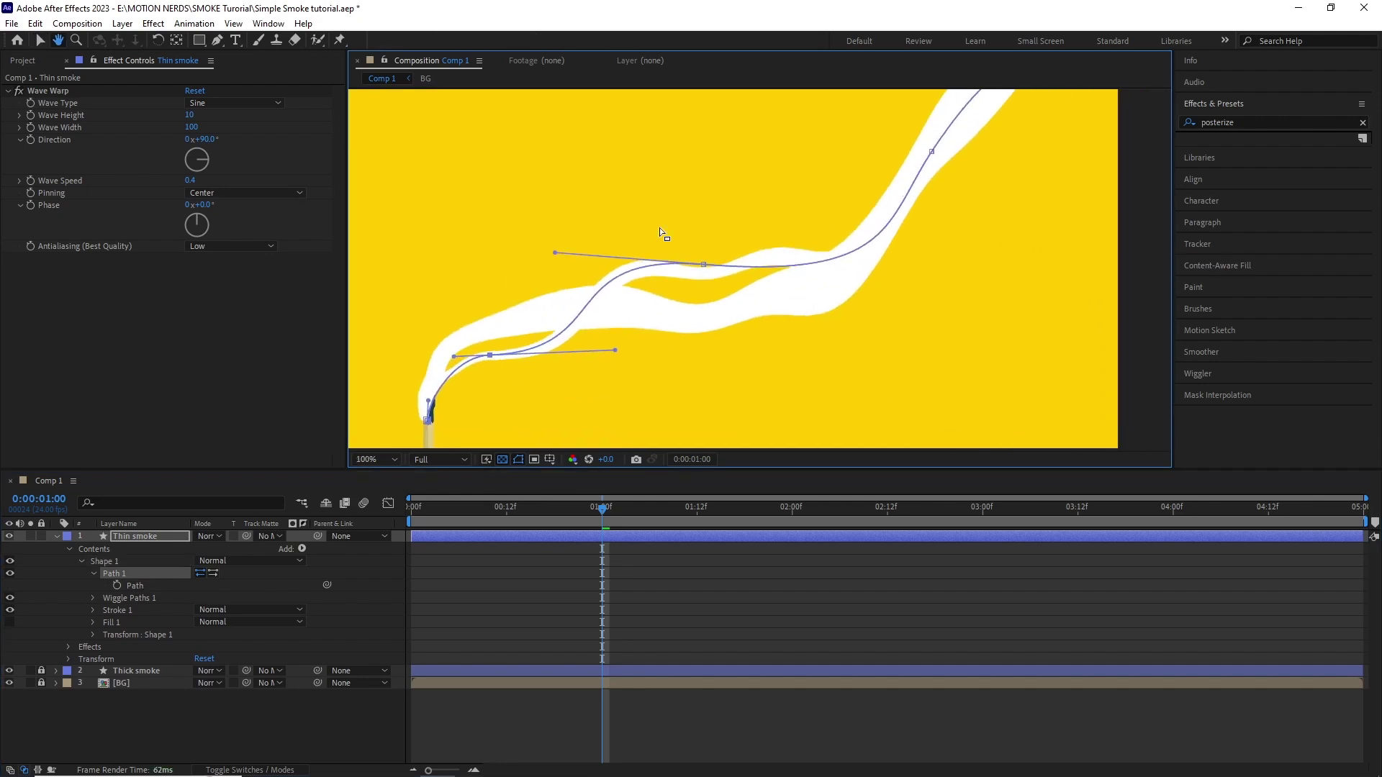
{"action": "left_click_drag", "start_coordinate": [555, 253], "coordinate": [559, 281]}
{"action": "left_click_drag", "start_coordinate": [706, 265], "coordinate": [720, 264]}
Adjust the middle and upper anchor points and handles of the Thin smoke path so it curves apart from the thick trail.
{"action": "left_click_drag", "start_coordinate": [834, 173], "coordinate": [719, 297]}
{"action": "left_click_drag", "start_coordinate": [817, 277], "coordinate": [777, 309]}
{"action": "left_click_drag", "start_coordinate": [926, 207], "coordinate": [884, 176]}
{"action": "left_click_drag", "start_coordinate": [777, 306], "coordinate": [787, 299]}
{"action": "left_click_drag", "start_coordinate": [802, 181], "coordinate": [888, 232]}
{"action": "left_click_drag", "start_coordinate": [820, 276], "coordinate": [831, 245]}
{"action": "left_click_drag", "start_coordinate": [943, 135], "coordinate": [972, 133]}
{"action": "left_click_drag", "start_coordinate": [973, 189], "coordinate": [932, 229]}
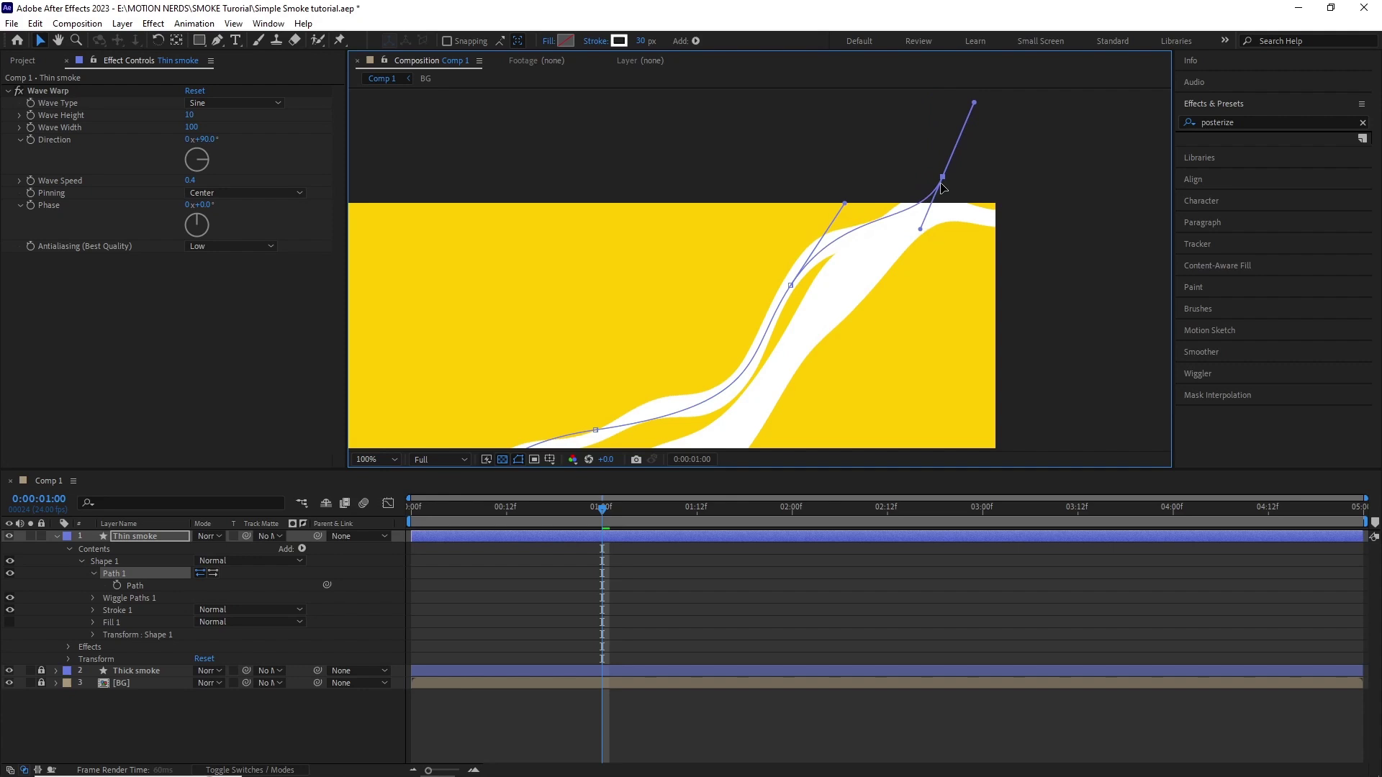
{"action": "left_click_drag", "start_coordinate": [790, 286], "coordinate": [796, 290]}
{"action": "left_click_drag", "start_coordinate": [792, 359], "coordinate": [834, 277]}
{"action": "left_click_drag", "start_coordinate": [815, 325], "coordinate": [845, 319]}
{"action": "left_click_drag", "start_coordinate": [875, 238], "coordinate": [848, 303]}
{"action": "left_click", "coordinate": [959, 160]}
{"action": "left_click_drag", "start_coordinate": [937, 213], "coordinate": [926, 215]}
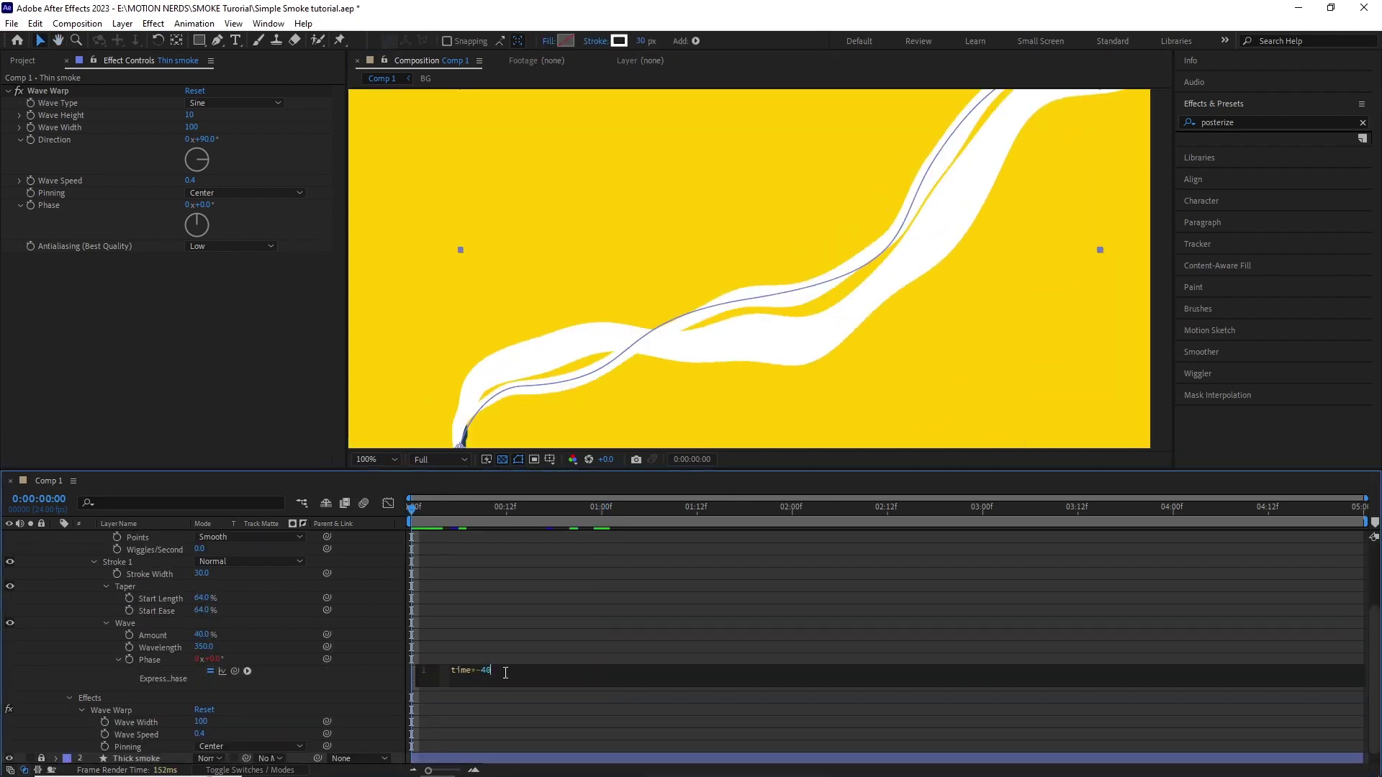
Commit the wave phase expression time*-40 on the Thin smoke stroke and preview the animation.
{"action": "left_click", "coordinate": [532, 623]}
{"action": "key", "text": "space"}
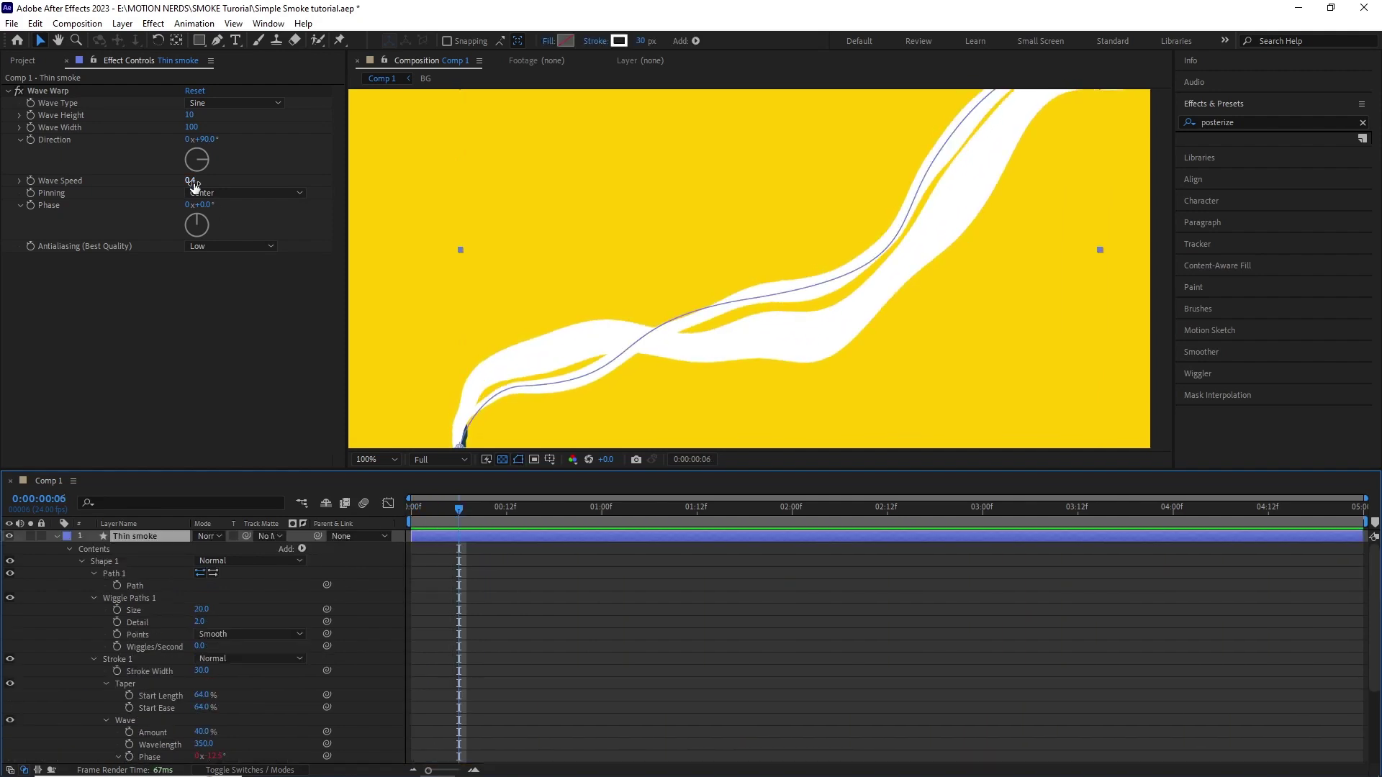
Set the Thin smoke layer's Wave Warp speed to 0.7, preview it and change the wave type to Circle.
{"action": "left_click", "coordinate": [193, 181]}
{"action": "type", "text": ".7"}
{"action": "key", "text": "Return"}
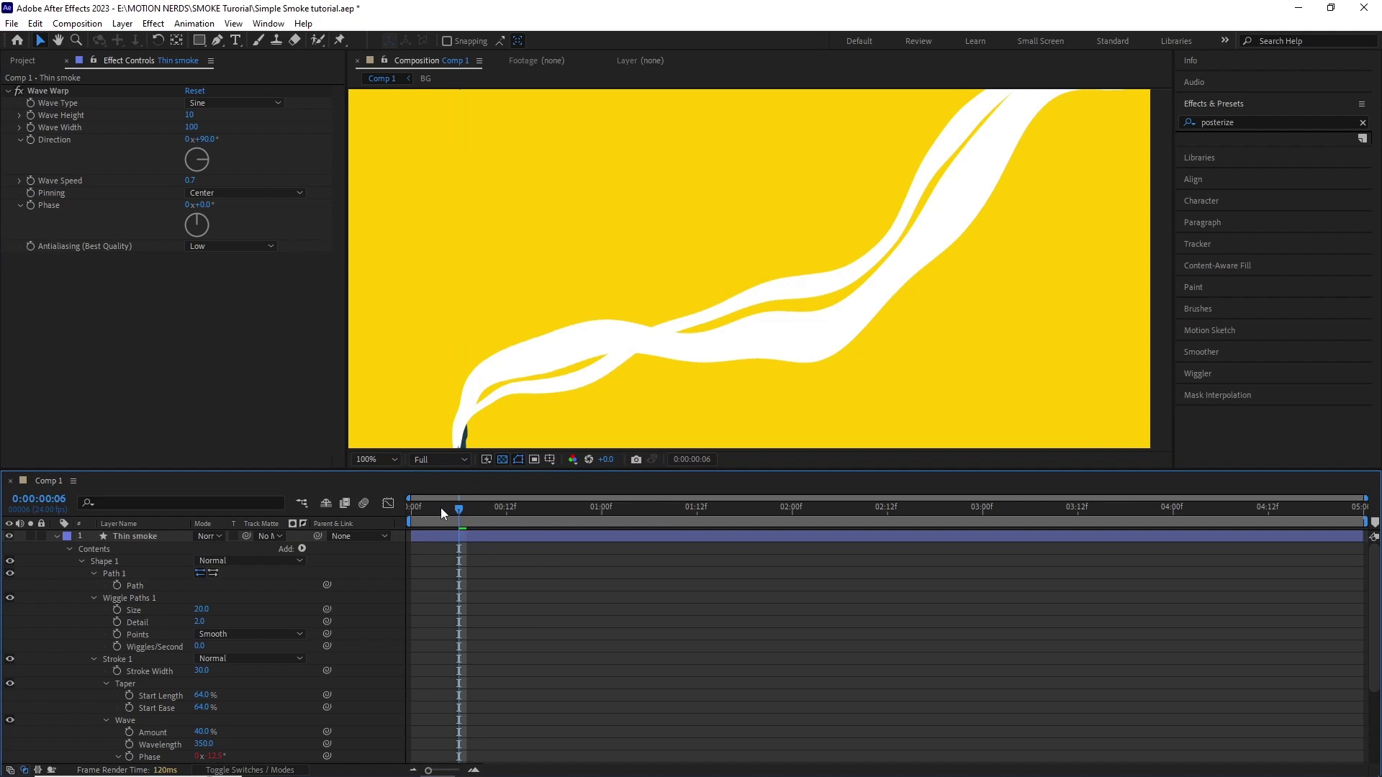
{"action": "key", "text": "space"}
{"action": "left_click", "coordinate": [234, 103]}
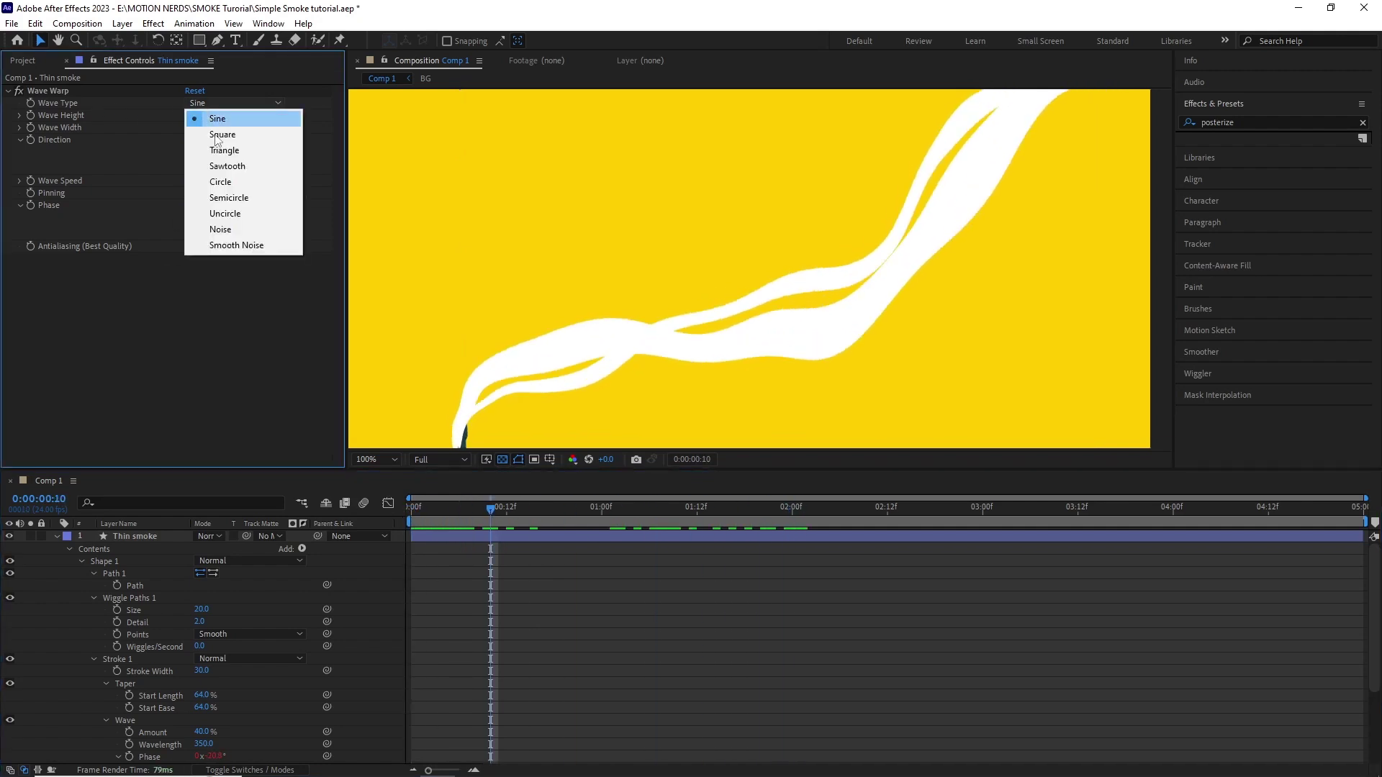
{"action": "left_click", "coordinate": [216, 178]}
Select the Thin smoke path again and refine the curve of its middle section.
{"action": "left_click", "coordinate": [139, 587]}
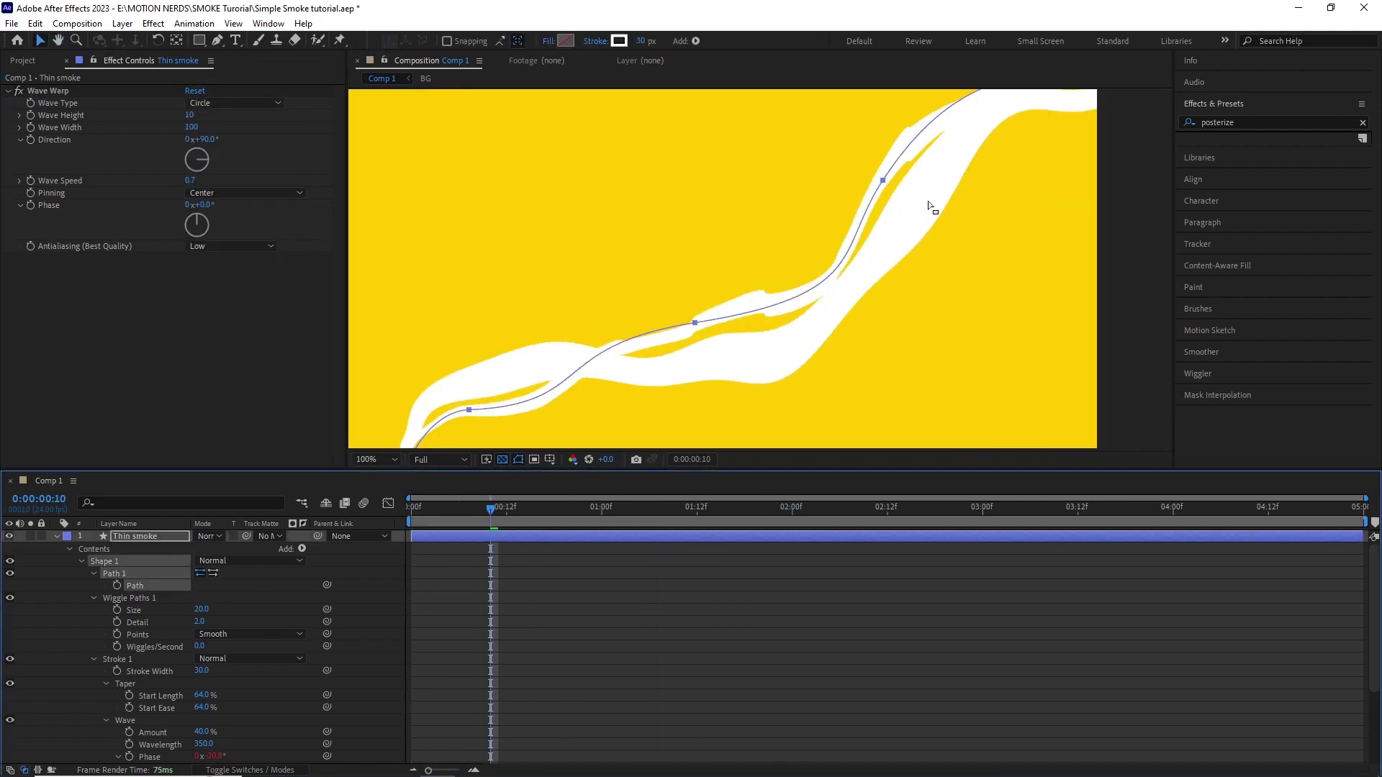
{"action": "left_click_drag", "start_coordinate": [927, 204], "coordinate": [820, 266]}
{"action": "left_click_drag", "start_coordinate": [641, 414], "coordinate": [642, 401]}
{"action": "left_click_drag", "start_coordinate": [639, 403], "coordinate": [704, 355]}
{"action": "left_click_drag", "start_coordinate": [783, 309], "coordinate": [885, 229]}
{"action": "left_click_drag", "start_coordinate": [725, 327], "coordinate": [750, 336]}
{"action": "left_click_drag", "start_coordinate": [904, 193], "coordinate": [917, 181]}
Reshape the upper end of the Thin smoke path by shifting its last anchor points and their handles.
{"action": "left_click_drag", "start_coordinate": [924, 168], "coordinate": [827, 267]}
{"action": "left_click_drag", "start_coordinate": [977, 187], "coordinate": [996, 188]}
{"action": "left_click_drag", "start_coordinate": [866, 192], "coordinate": [873, 198]}
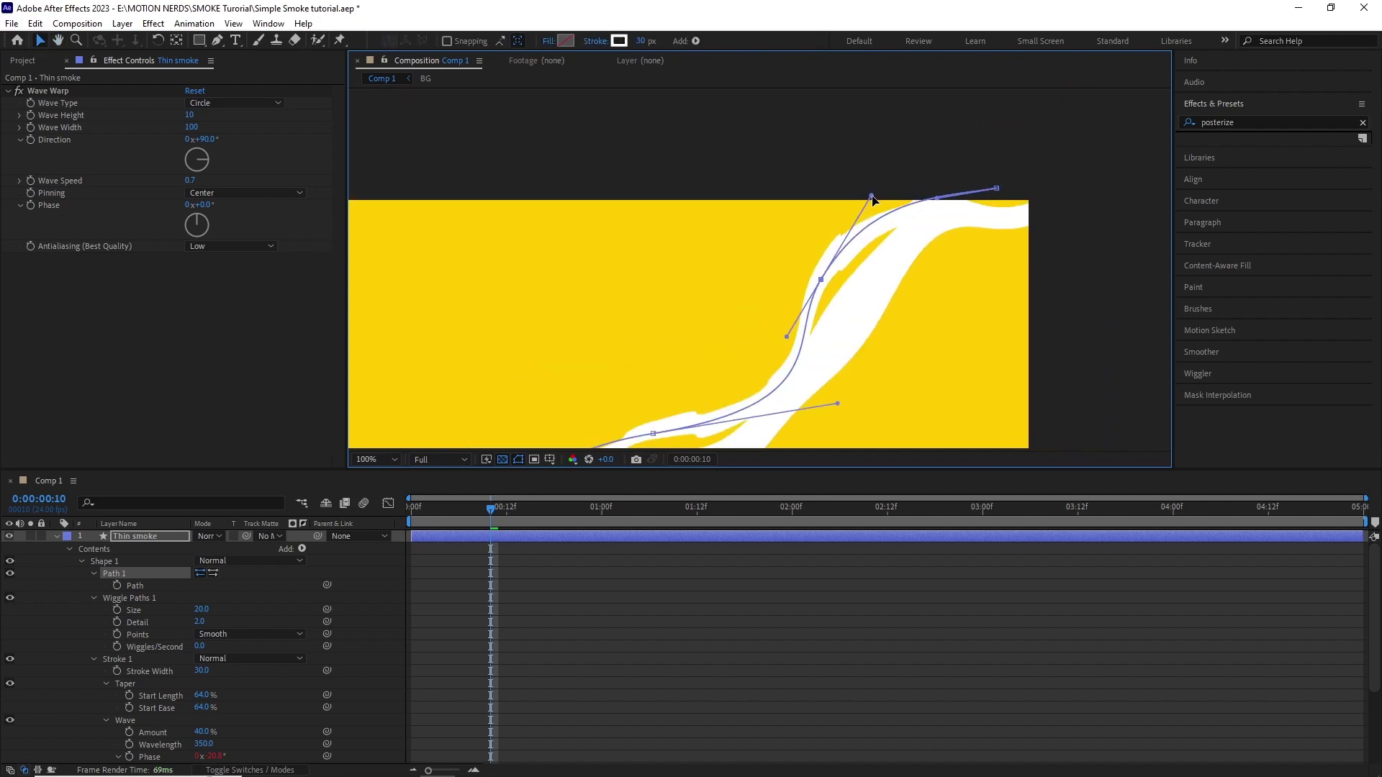
{"action": "left_click_drag", "start_coordinate": [821, 279], "coordinate": [827, 273]}
{"action": "left_click_drag", "start_coordinate": [996, 187], "coordinate": [995, 199]}
{"action": "left_click_drag", "start_coordinate": [652, 430], "coordinate": [830, 271]}
{"action": "left_click", "coordinate": [831, 274]}
{"action": "left_click_drag", "start_coordinate": [683, 300], "coordinate": [804, 303]}
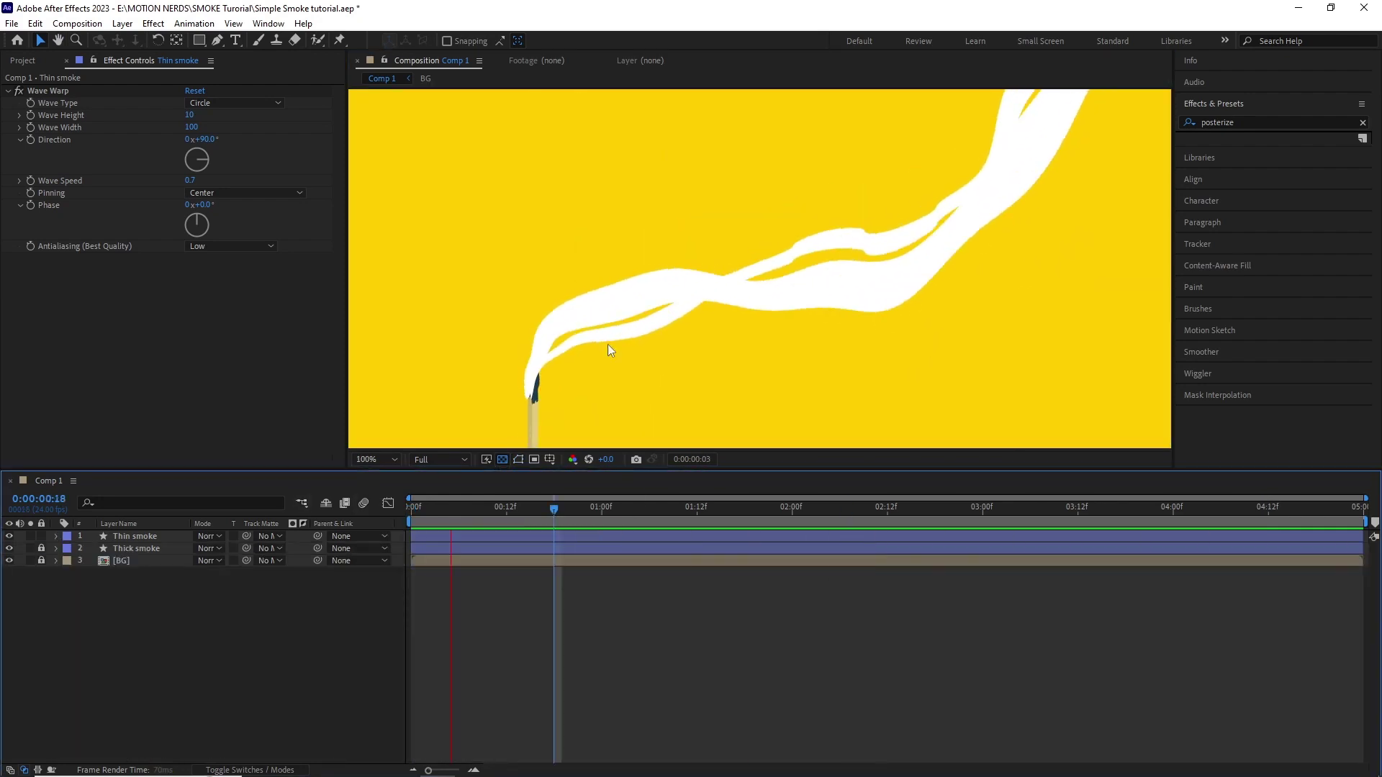
Play back the two combined smoke layers and return to the first frame.
{"action": "left_click", "coordinate": [552, 515]}
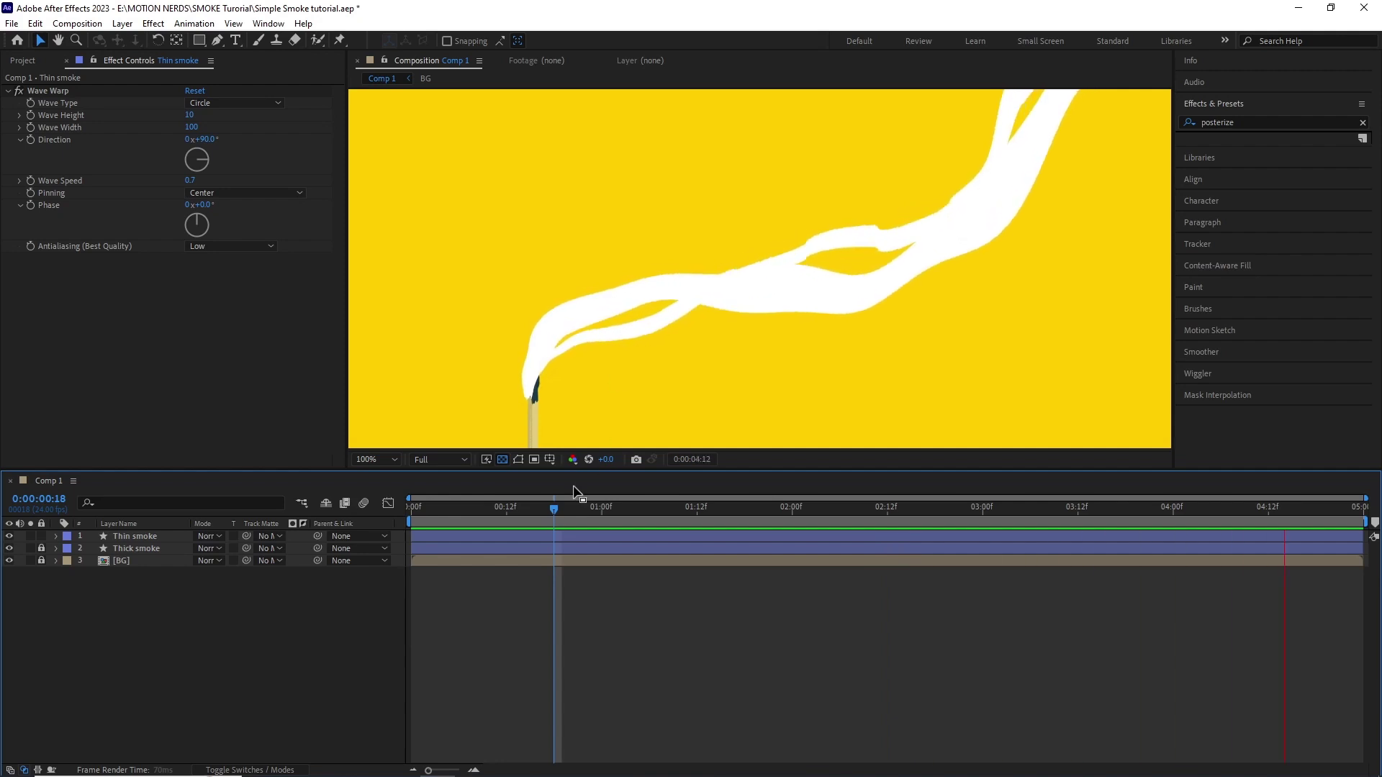
{"action": "key", "text": "space"}
{"action": "left_click_drag", "start_coordinate": [550, 511], "coordinate": [389, 524]}
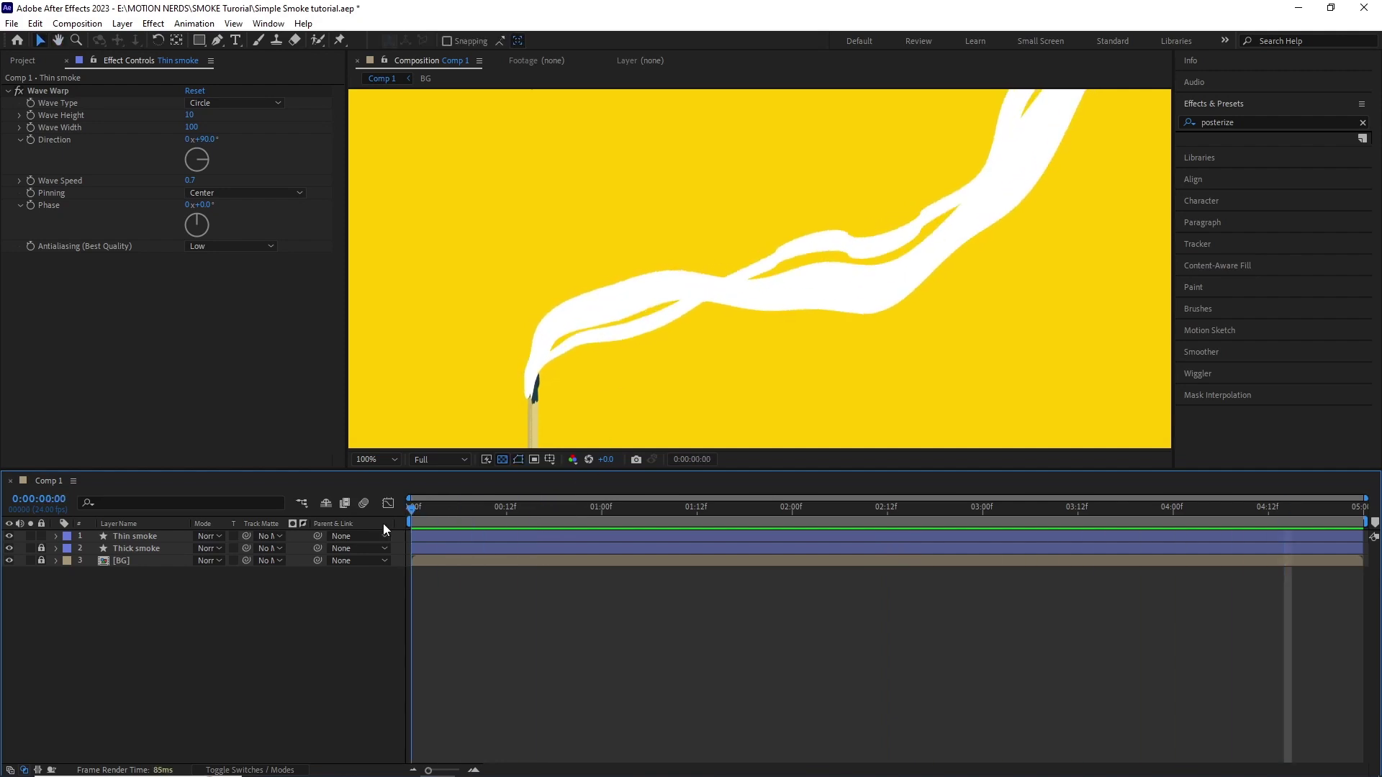
Unlock the Thick smoke layer and pre-compose it together with Thin smoke into a composition named SMOKE.
{"action": "left_click", "coordinate": [41, 548]}
{"action": "left_click", "coordinate": [146, 537]}
{"action": "left_click", "coordinate": [150, 548], "text": "shift"}
{"action": "left_click", "coordinate": [122, 23]}
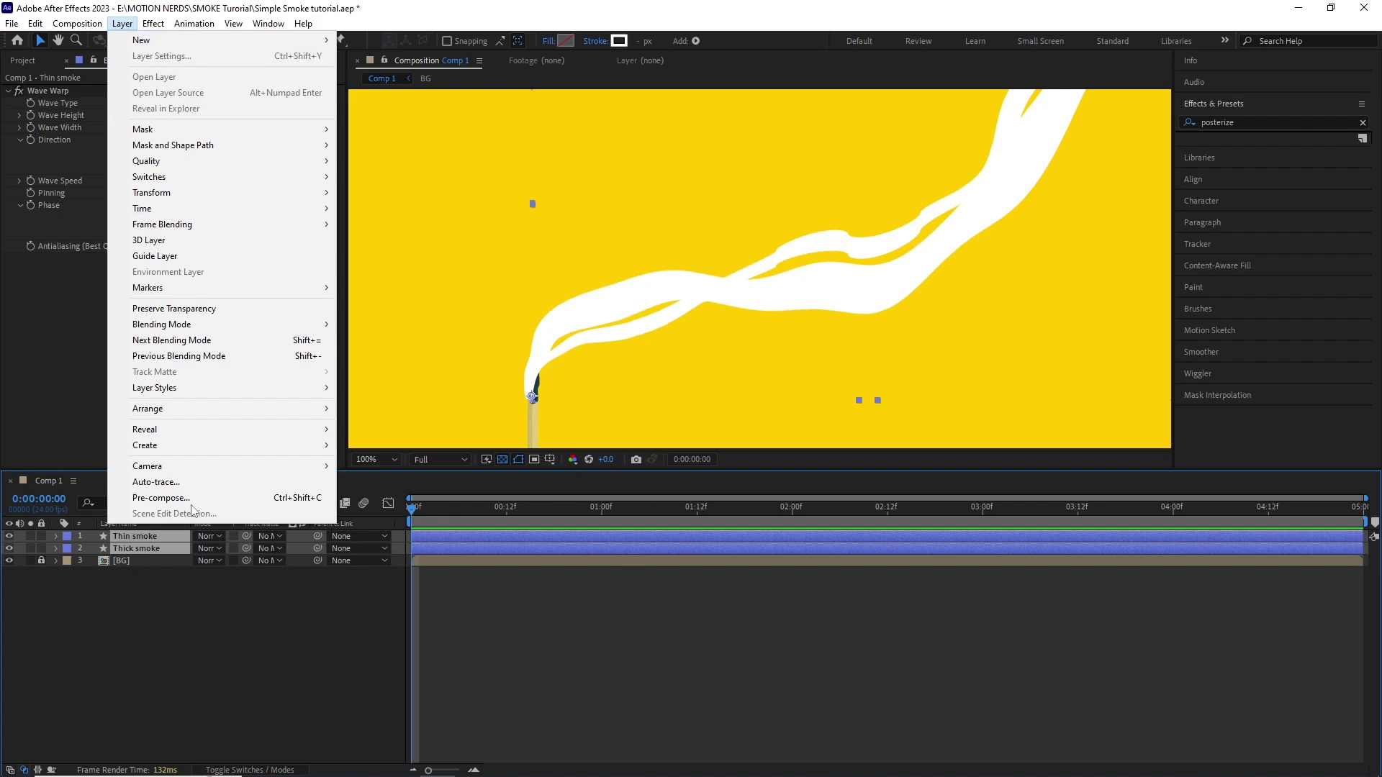
{"action": "left_click", "coordinate": [184, 498]}
{"action": "type", "text": "Smoke"}
{"action": "key", "text": "Return"}
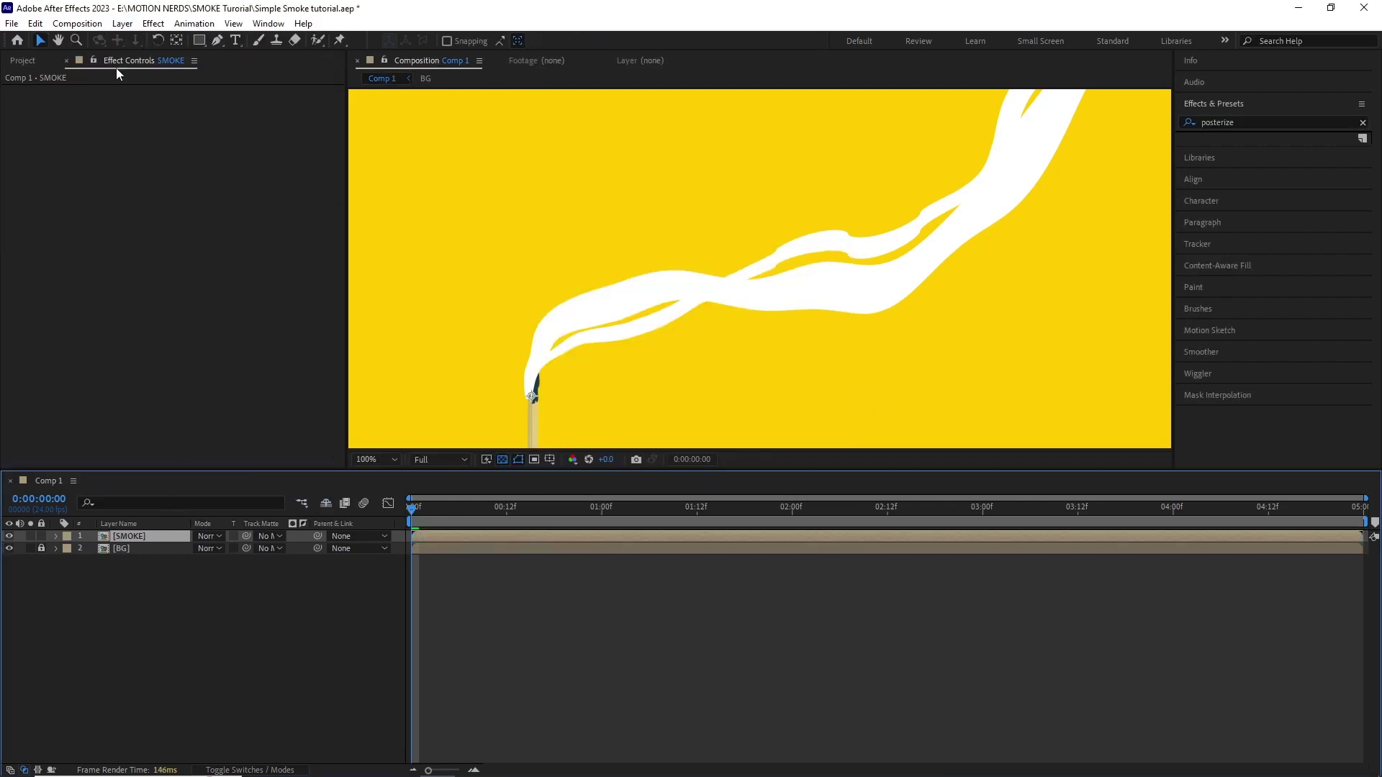
Apply a Gaussian Blur effect to the SMOKE layer with a blurriness of 15.
{"action": "left_click", "coordinate": [154, 24]}
{"action": "mouse_move", "coordinate": [289, 129]}
{"action": "left_click", "coordinate": [400, 294]}
{"action": "left_click", "coordinate": [191, 103]}
{"action": "type", "text": "15"}
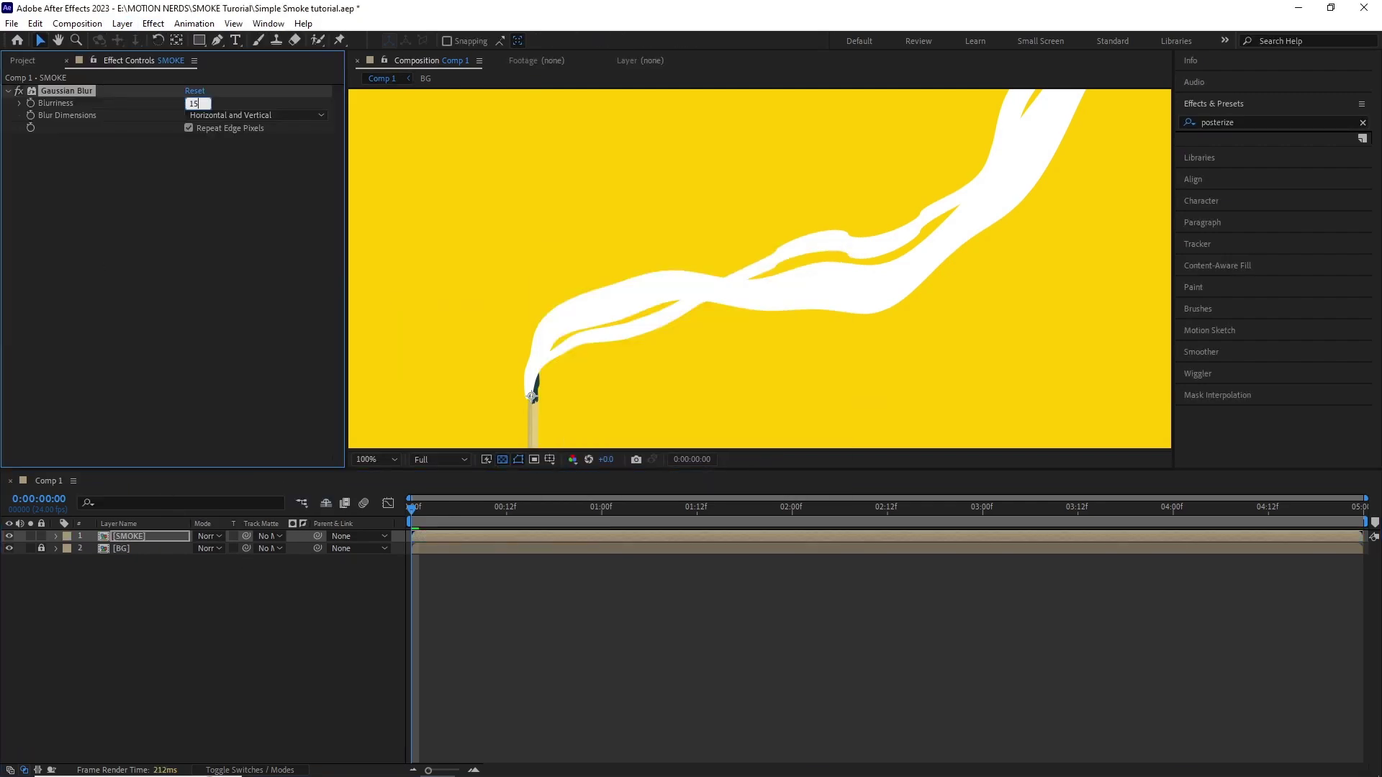
Add Levels to the SMOKE layer on the Alpha channel with input black 122.4 and input white 132.6, and preview the merged smoke.
{"action": "left_click", "coordinate": [153, 23]}
{"action": "mouse_move", "coordinate": [216, 188]}
{"action": "left_click", "coordinate": [389, 585]}
{"action": "left_click", "coordinate": [230, 152]}
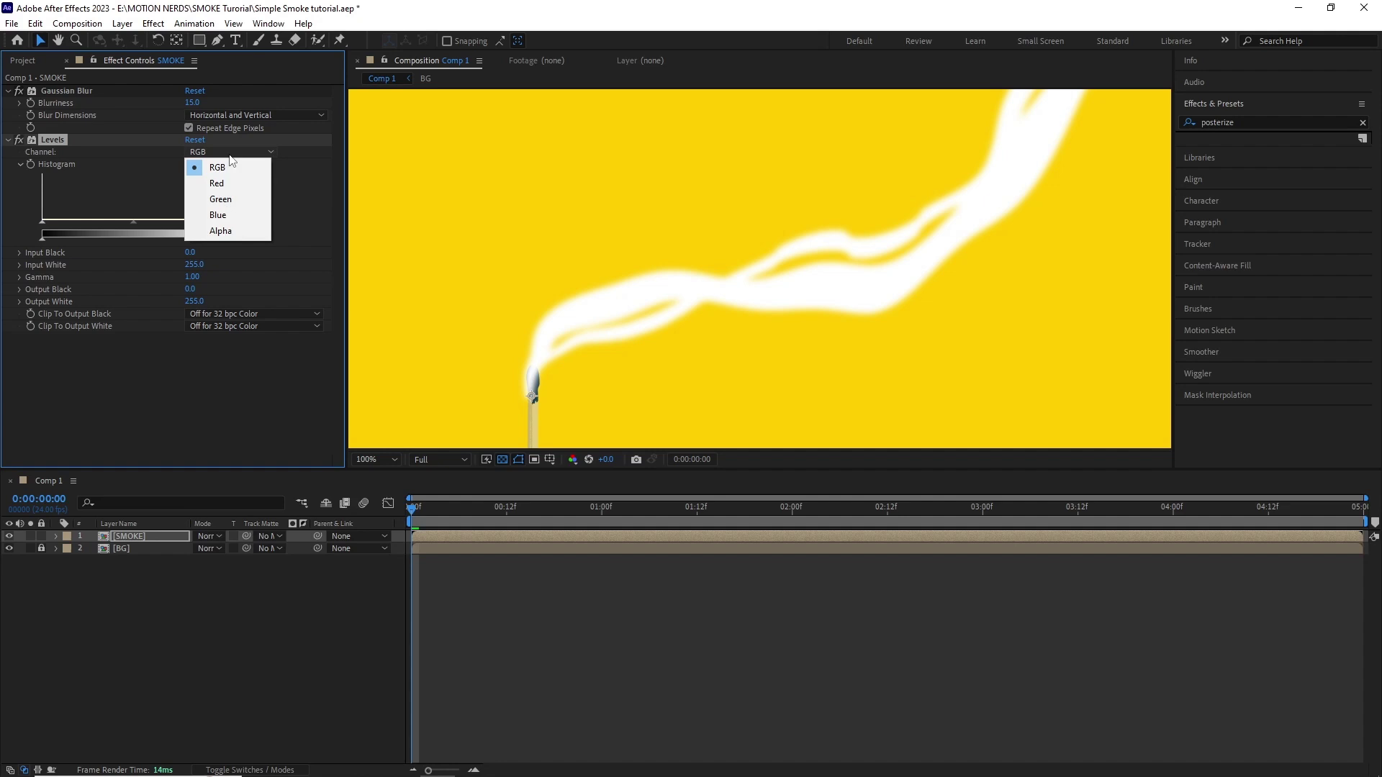
{"action": "left_click", "coordinate": [220, 231]}
{"action": "left_click_drag", "start_coordinate": [193, 264], "coordinate": [220, 257]}
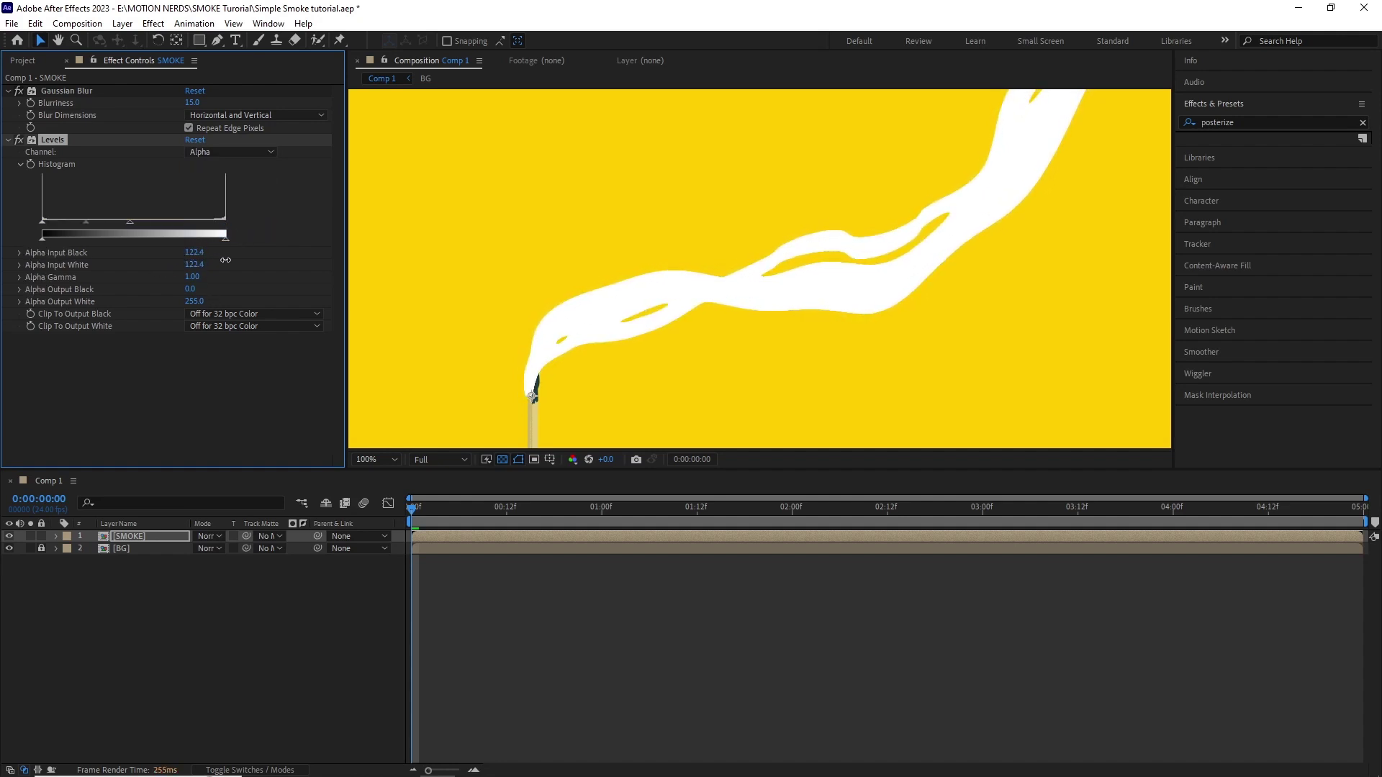
{"action": "left_click_drag", "start_coordinate": [193, 265], "coordinate": [202, 265]}
{"action": "scroll", "coordinate": [702, 328], "scroll_direction": "down", "scroll_amount": 2}
{"action": "key", "text": "space"}
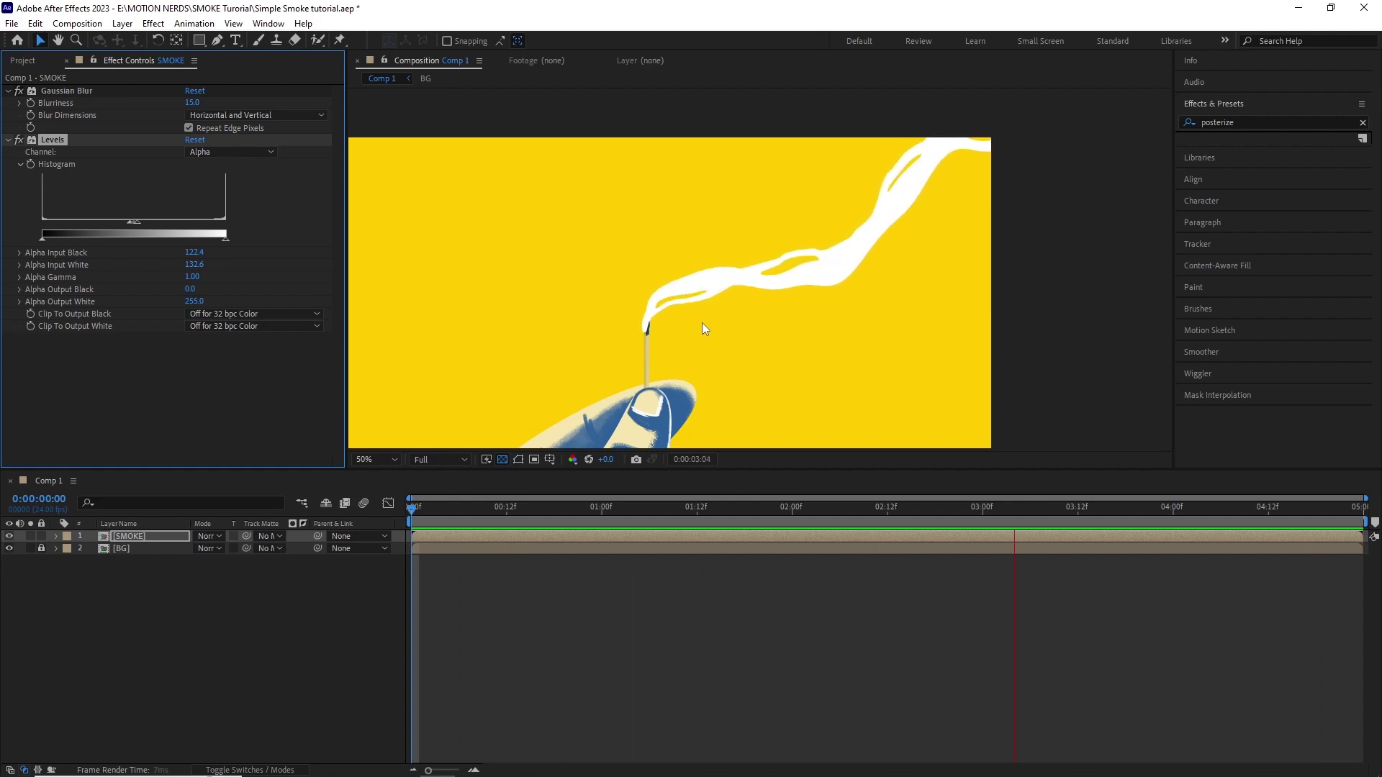
{"action": "key", "text": "space"}
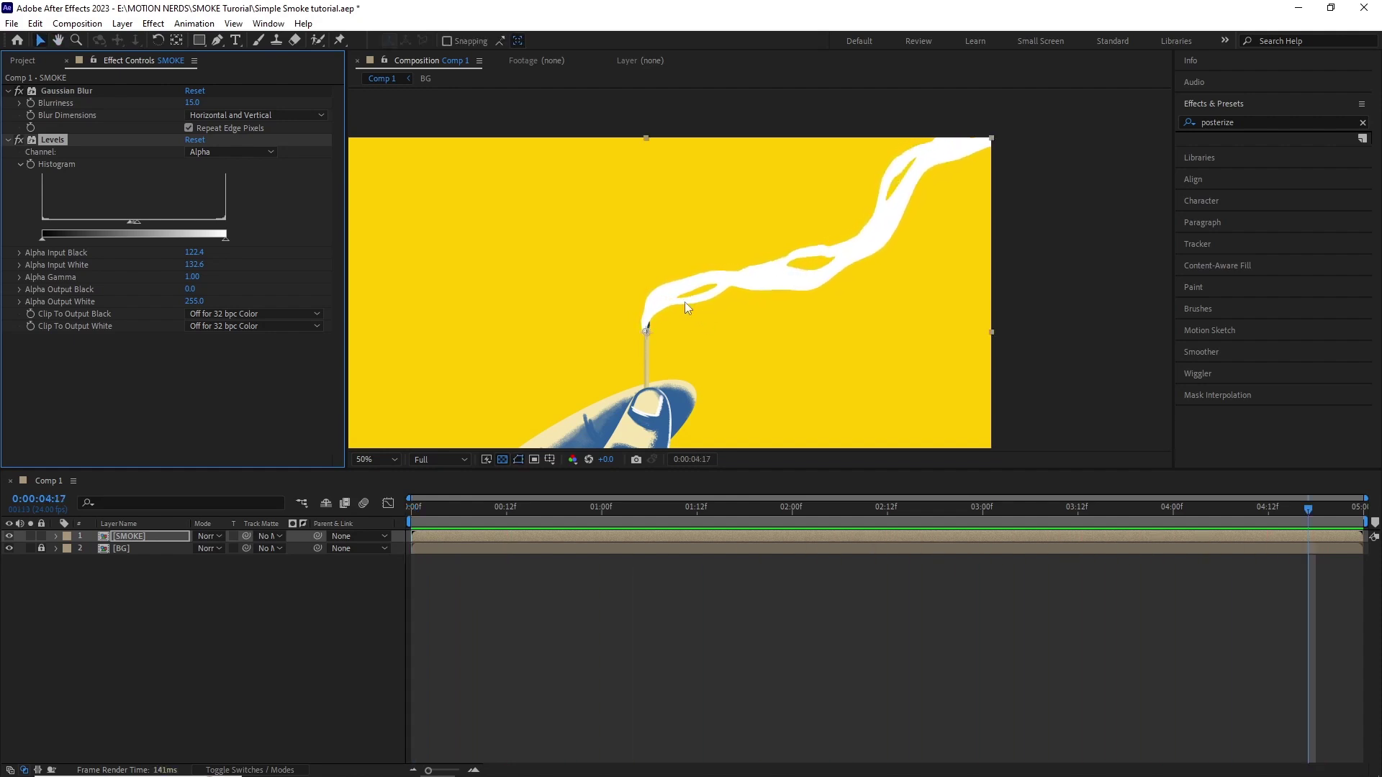
Duplicate the SMOKE layer's Gaussian Blur, move the copy below Levels and set its blurriness to 3.
{"action": "scroll", "coordinate": [685, 301], "scroll_direction": "up", "scroll_amount": 1}
{"action": "key", "text": "space"}
{"action": "left_click_drag", "start_coordinate": [609, 296], "coordinate": [672, 299]}
{"action": "scroll", "coordinate": [655, 314], "scroll_direction": "up", "scroll_amount": 1}
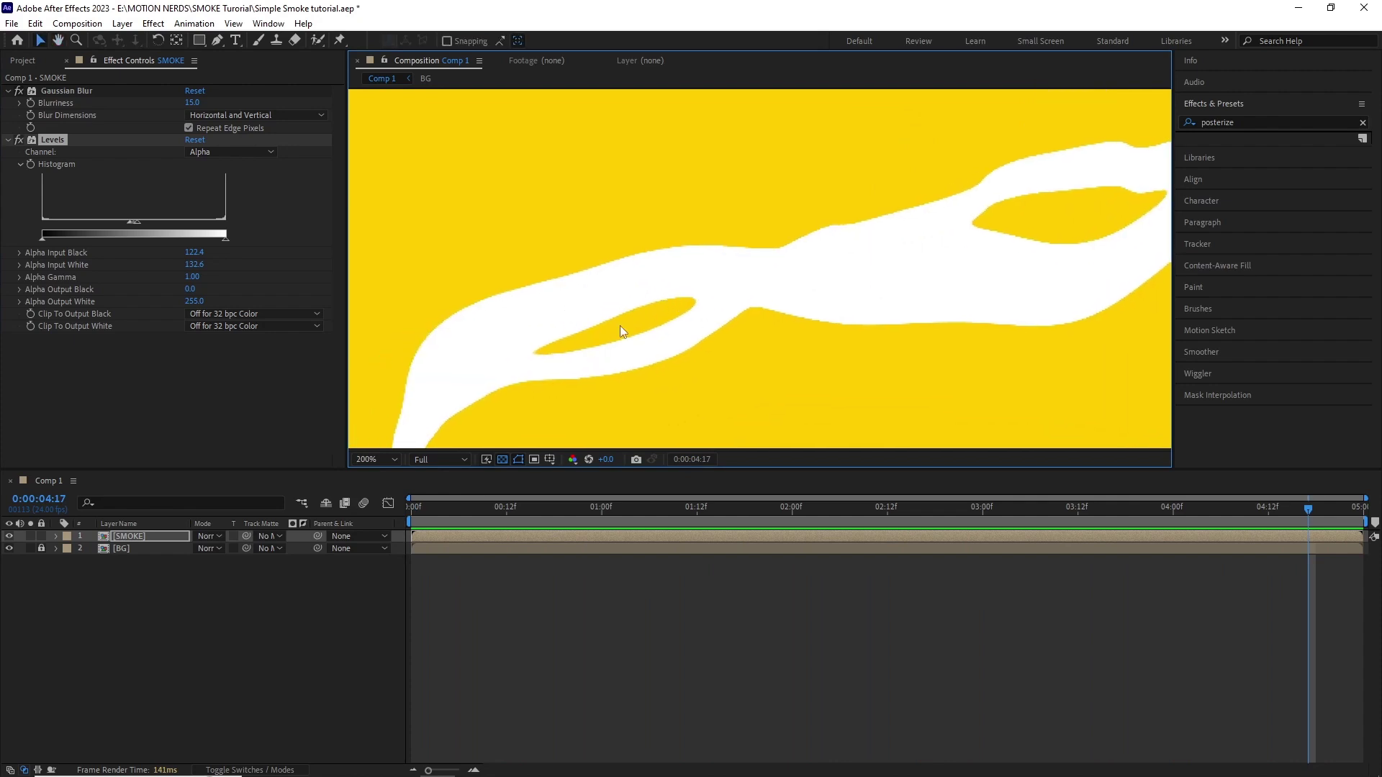
{"action": "left_click", "coordinate": [9, 91]}
{"action": "left_click", "coordinate": [56, 90]}
{"action": "key", "text": "ctrl+d"}
{"action": "key", "text": "ctrl+alt+Down"}
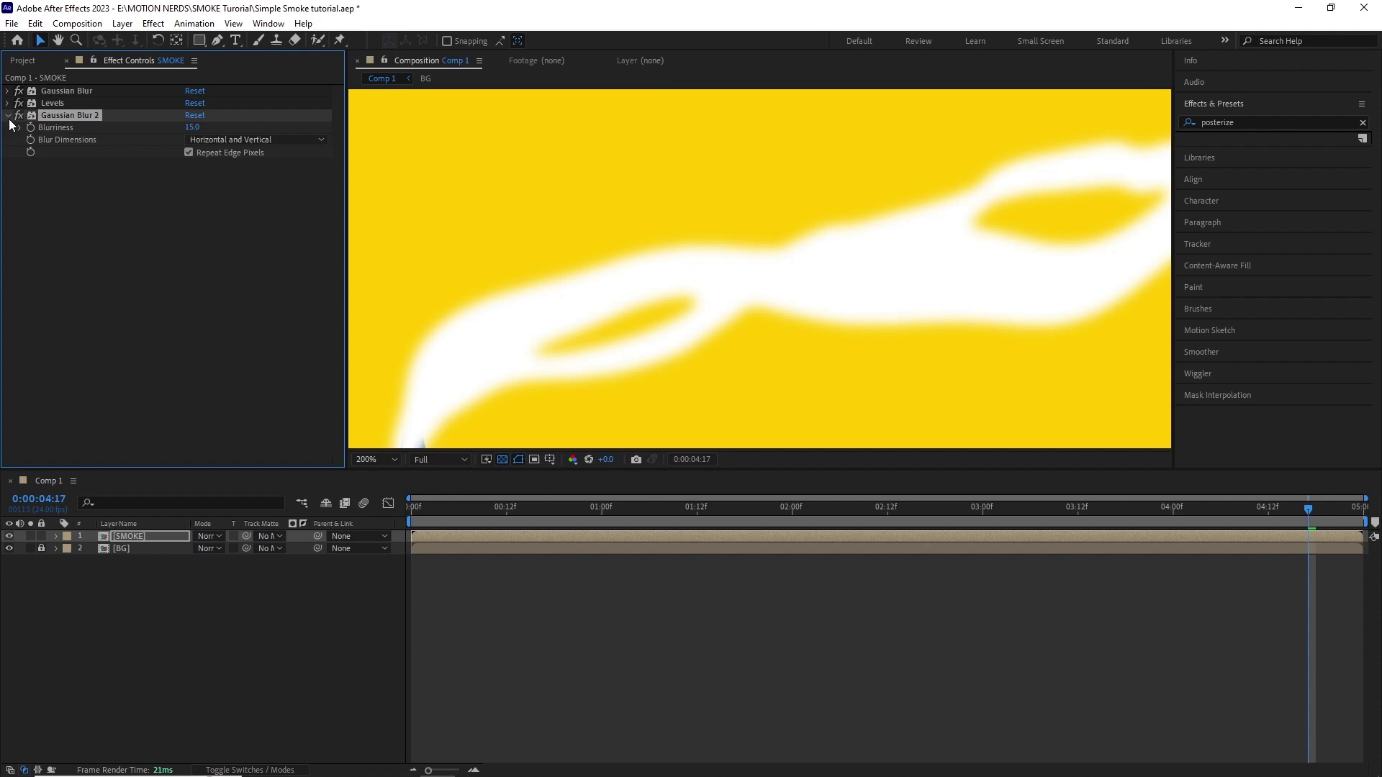
{"action": "left_click", "coordinate": [192, 128]}
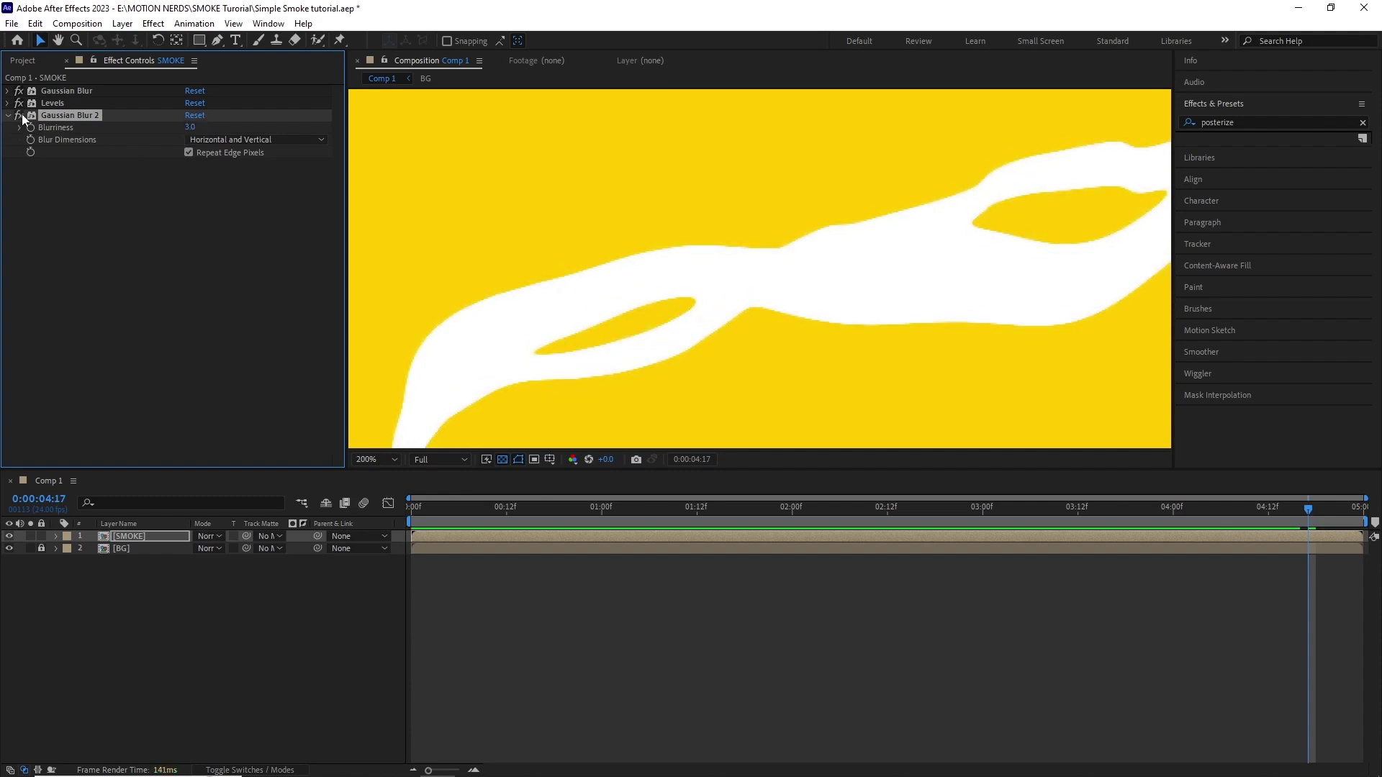
Preview the softened smoke animation from the first frame.
{"action": "left_click_drag", "start_coordinate": [722, 510], "coordinate": [404, 522]}
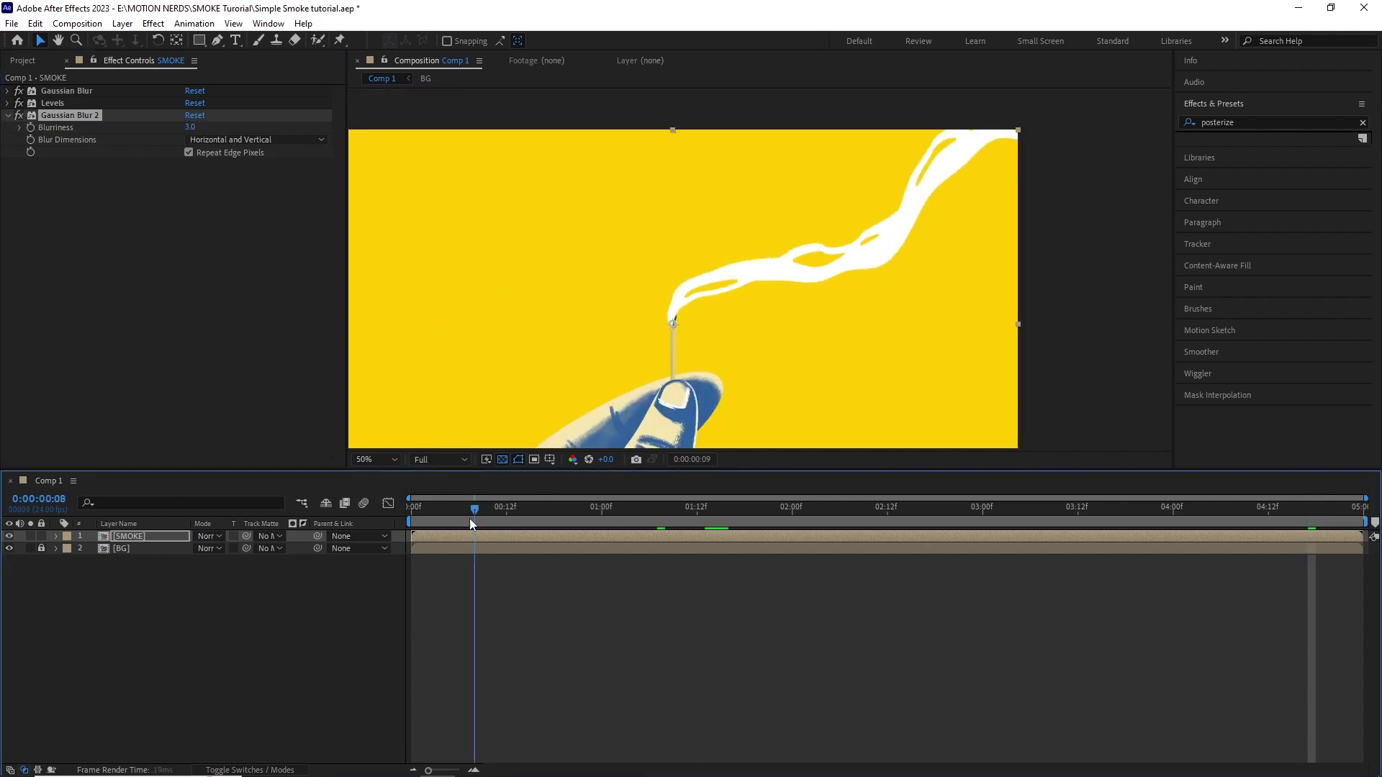
{"action": "key", "text": "space"}
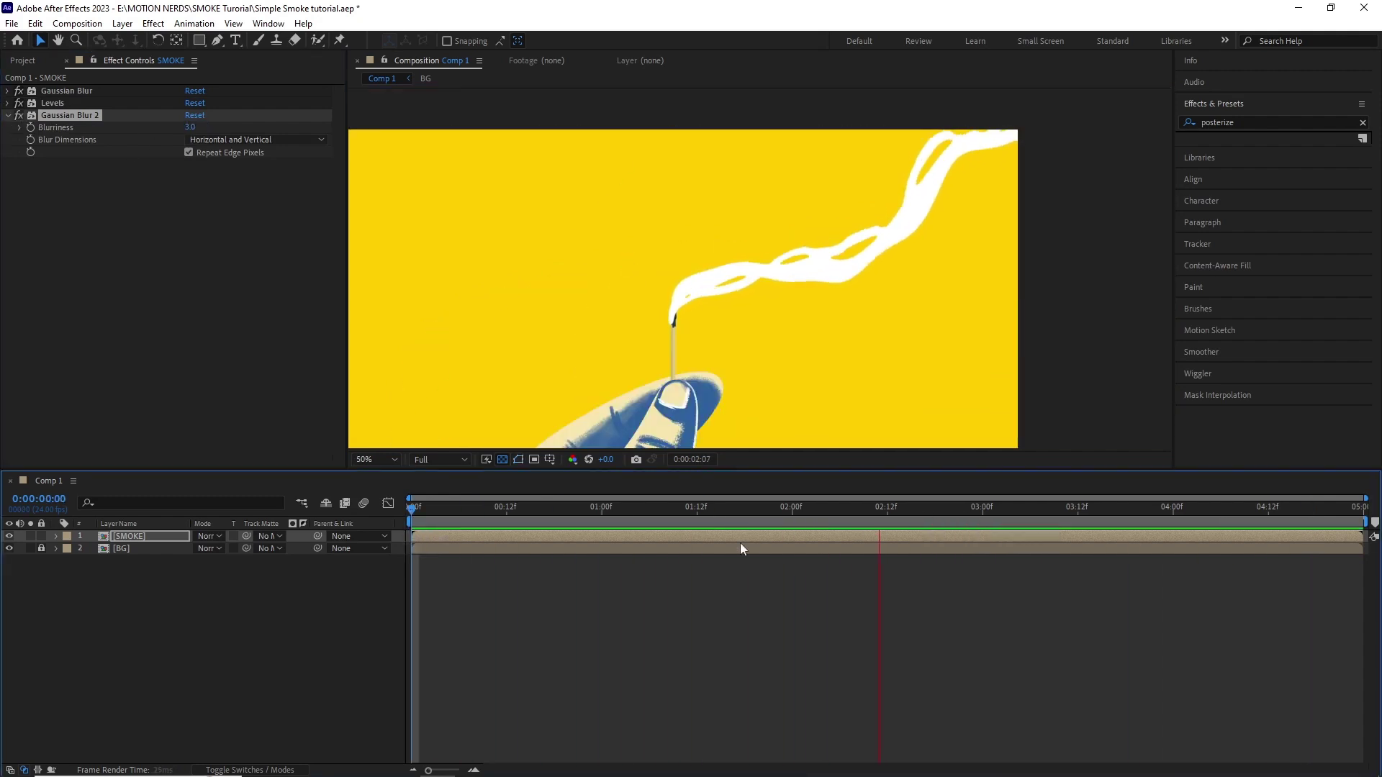
{"action": "key", "text": "space"}
Set the SMOKE layer's opacity to 70% and return to the first frame.
{"action": "left_click", "coordinate": [153, 537]}
{"action": "key", "text": "t"}
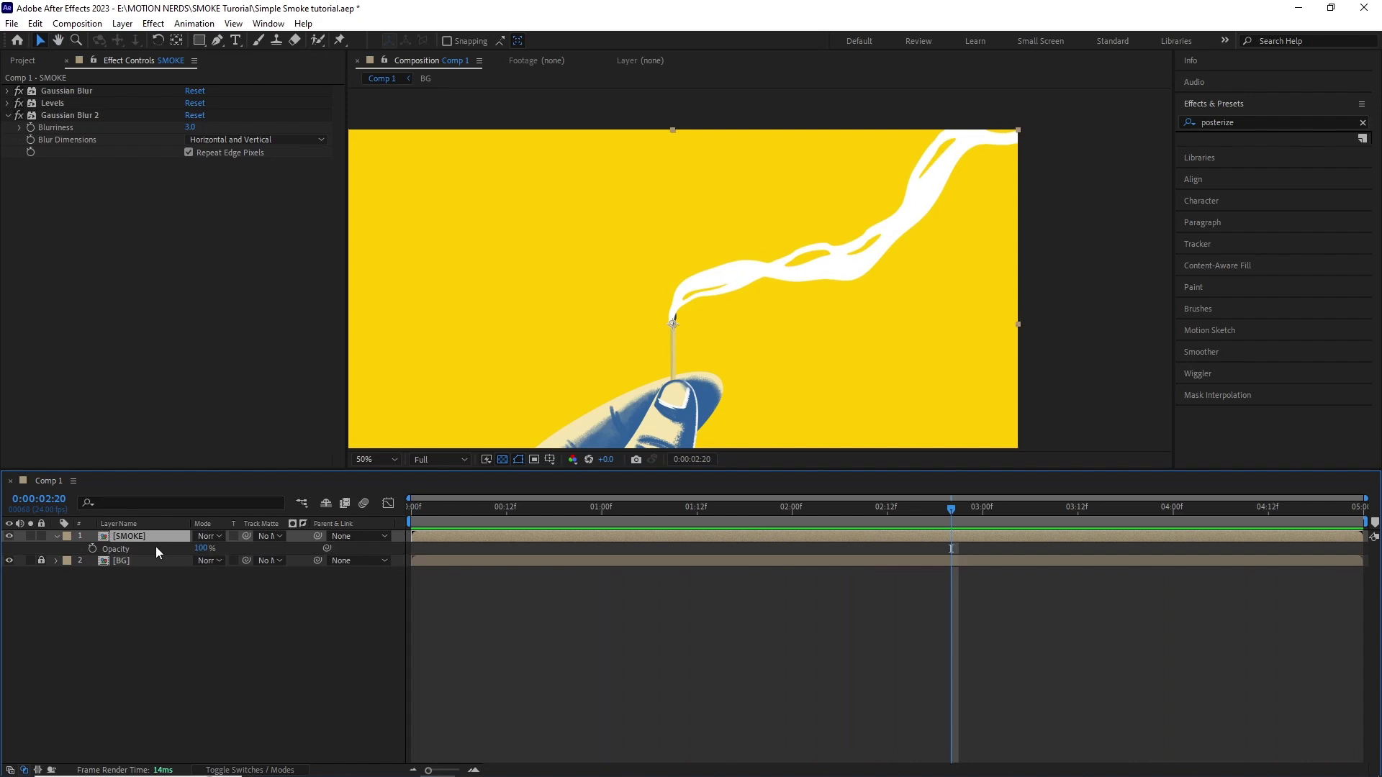
{"action": "type", "text": "70"}
{"action": "left_click", "coordinate": [219, 572]}
{"action": "left_click_drag", "start_coordinate": [687, 510], "coordinate": [396, 524]}
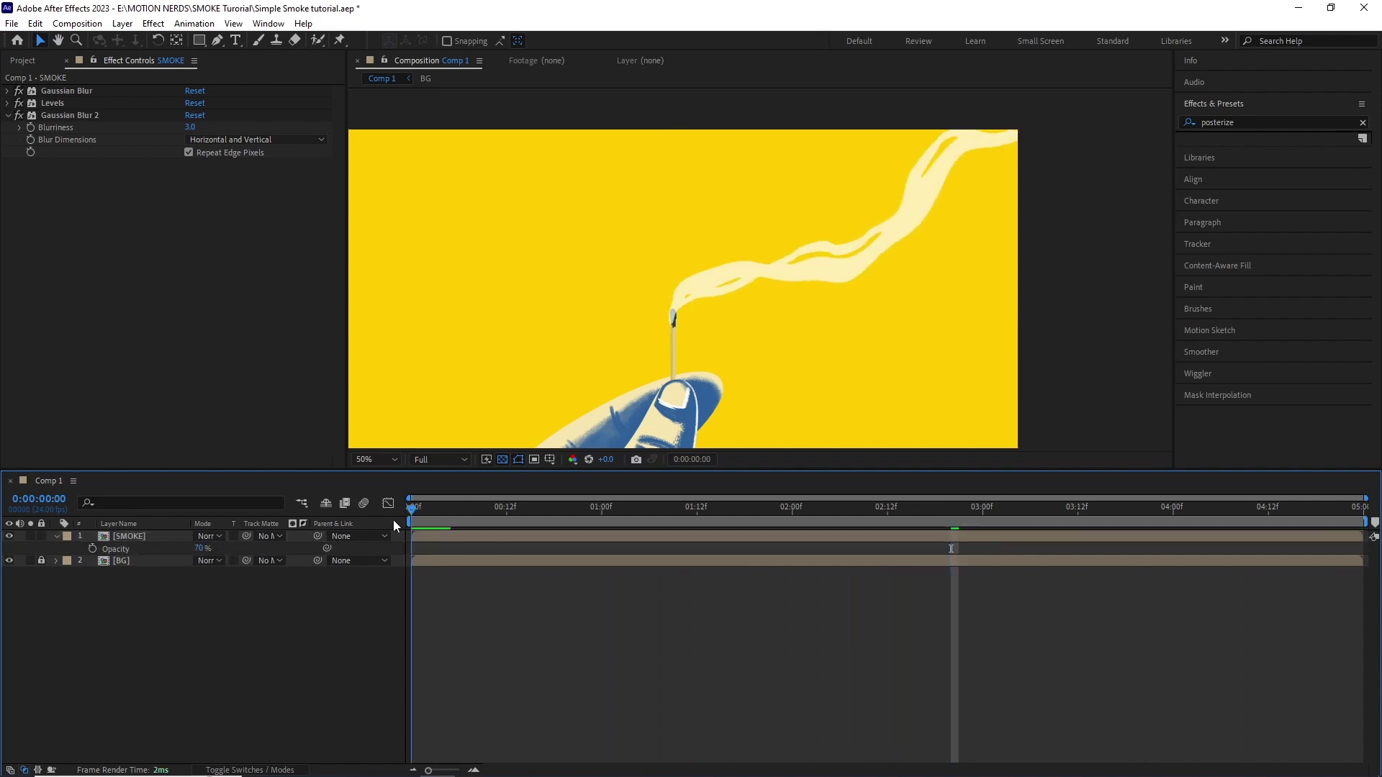
Create an adjustment layer above SMOKE named "Noise And Ptime" and collapse the SMOKE layer's properties.
{"action": "left_click", "coordinate": [123, 23]}
{"action": "mouse_move", "coordinate": [132, 39]}
{"action": "left_click", "coordinate": [382, 135]}
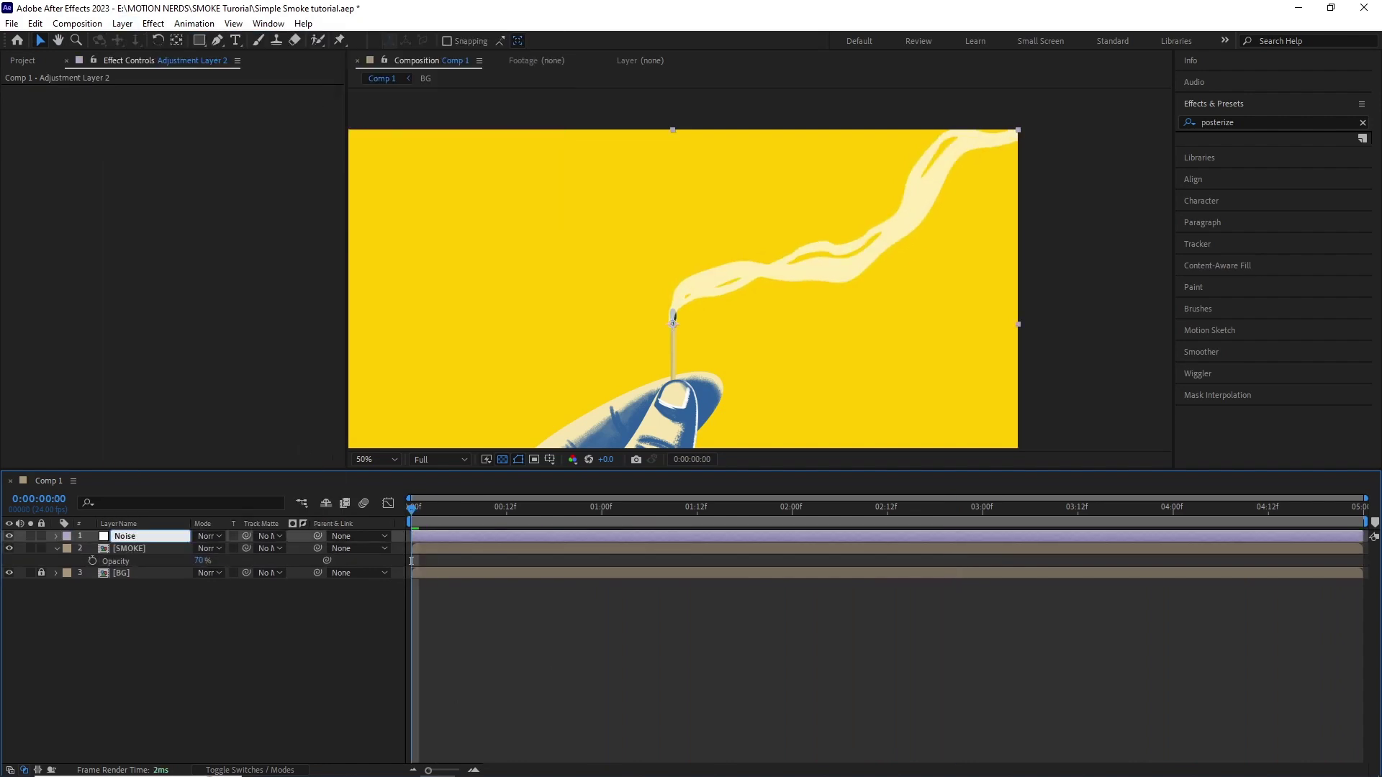
{"action": "left_click", "coordinate": [57, 549]}
Apply the Noise effect to the Noise And Ptime adjustment layer and set the amount of noise to 6%.
{"action": "left_click", "coordinate": [154, 23]}
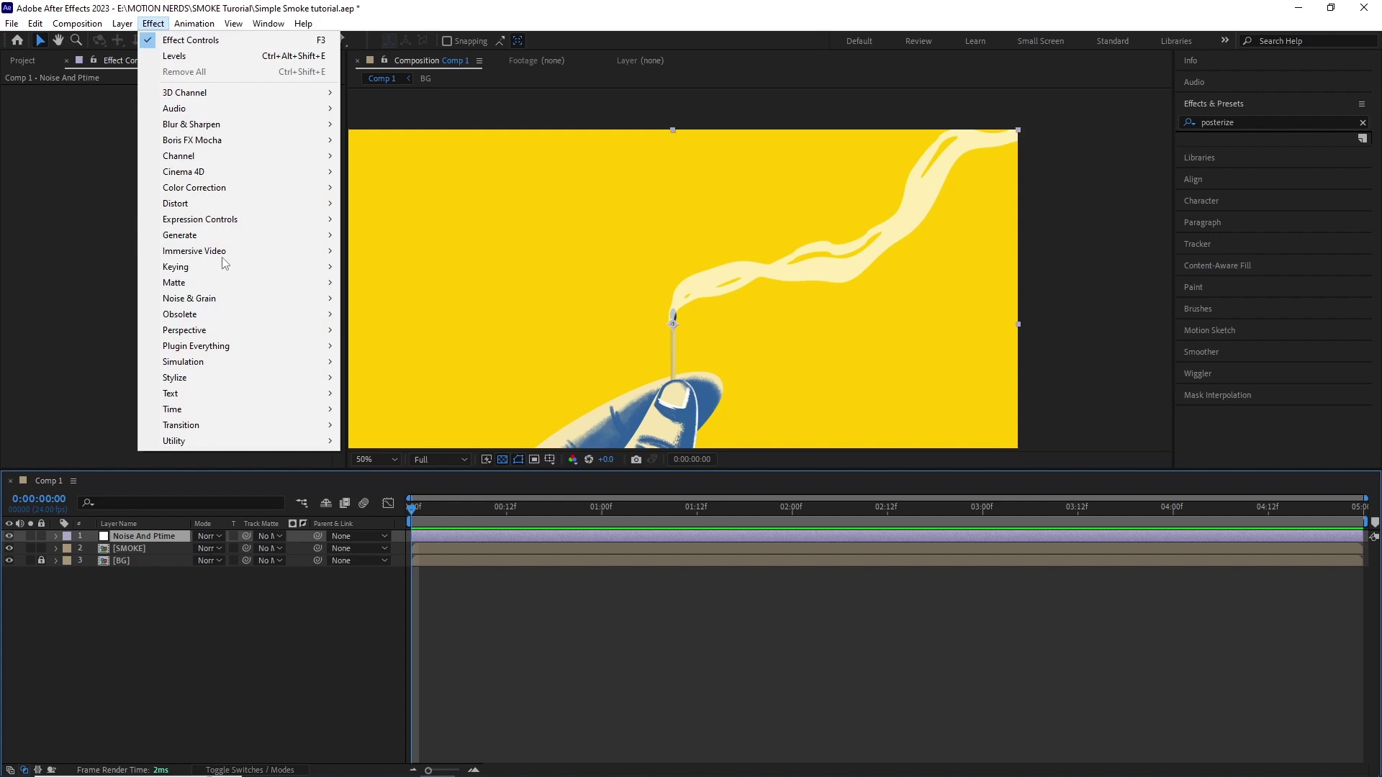
{"action": "left_click", "coordinate": [165, 53]}
{"action": "type", "text": "0"}
{"action": "key", "text": "Return"}
{"action": "scroll", "coordinate": [760, 269], "scroll_direction": "up", "scroll_amount": 1}
{"action": "left_click", "coordinate": [191, 102]}
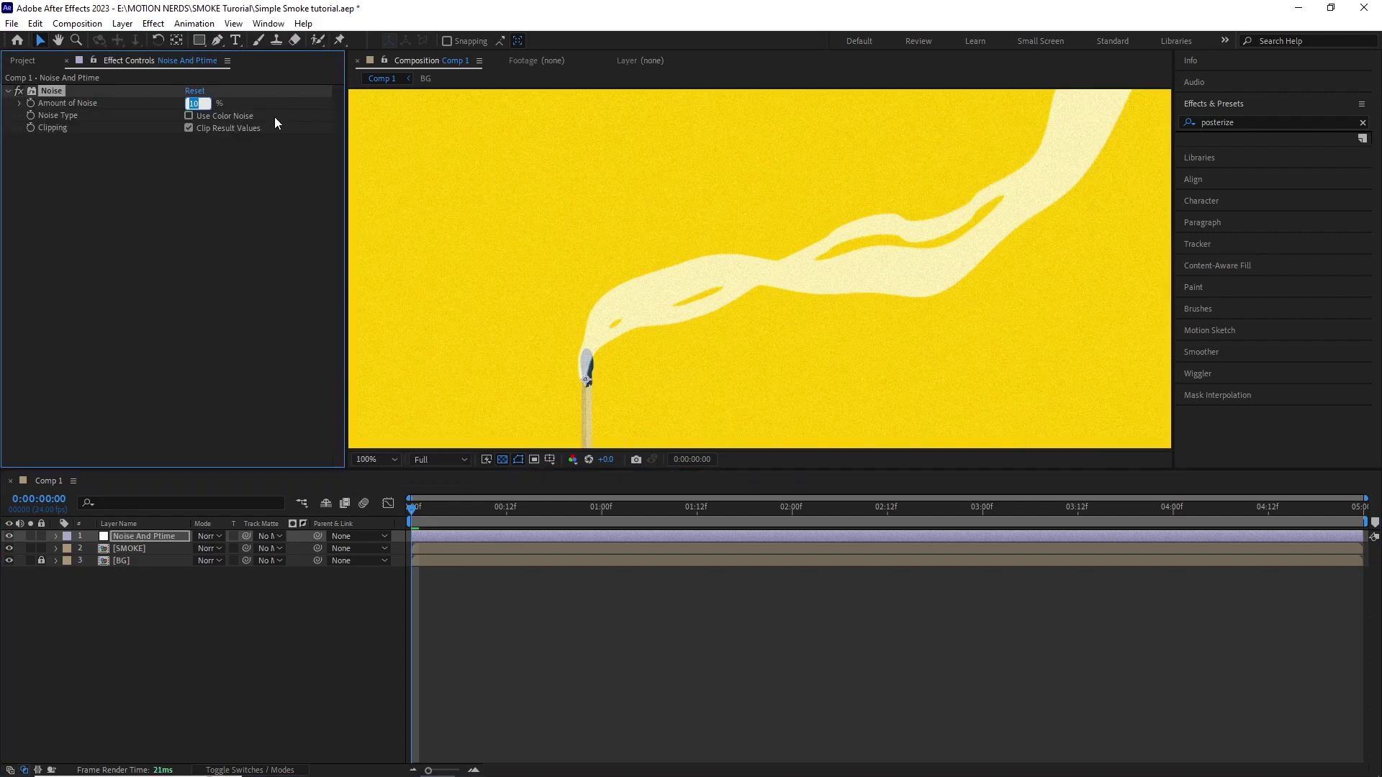
{"action": "type", "text": "6"}
{"action": "key", "text": "Return"}
{"action": "scroll", "coordinate": [601, 291], "scroll_direction": "down", "scroll_amount": 3}
{"action": "scroll", "coordinate": [600, 291], "scroll_direction": "up", "scroll_amount": 2}
Add the Posterize Time effect to the Noise And Ptime layer with a frame rate of 12.
{"action": "left_click", "coordinate": [154, 24]}
{"action": "mouse_move", "coordinate": [300, 407]}
{"action": "left_click", "coordinate": [381, 471]}
{"action": "left_click", "coordinate": [192, 152]}
{"action": "type", "text": "12"}
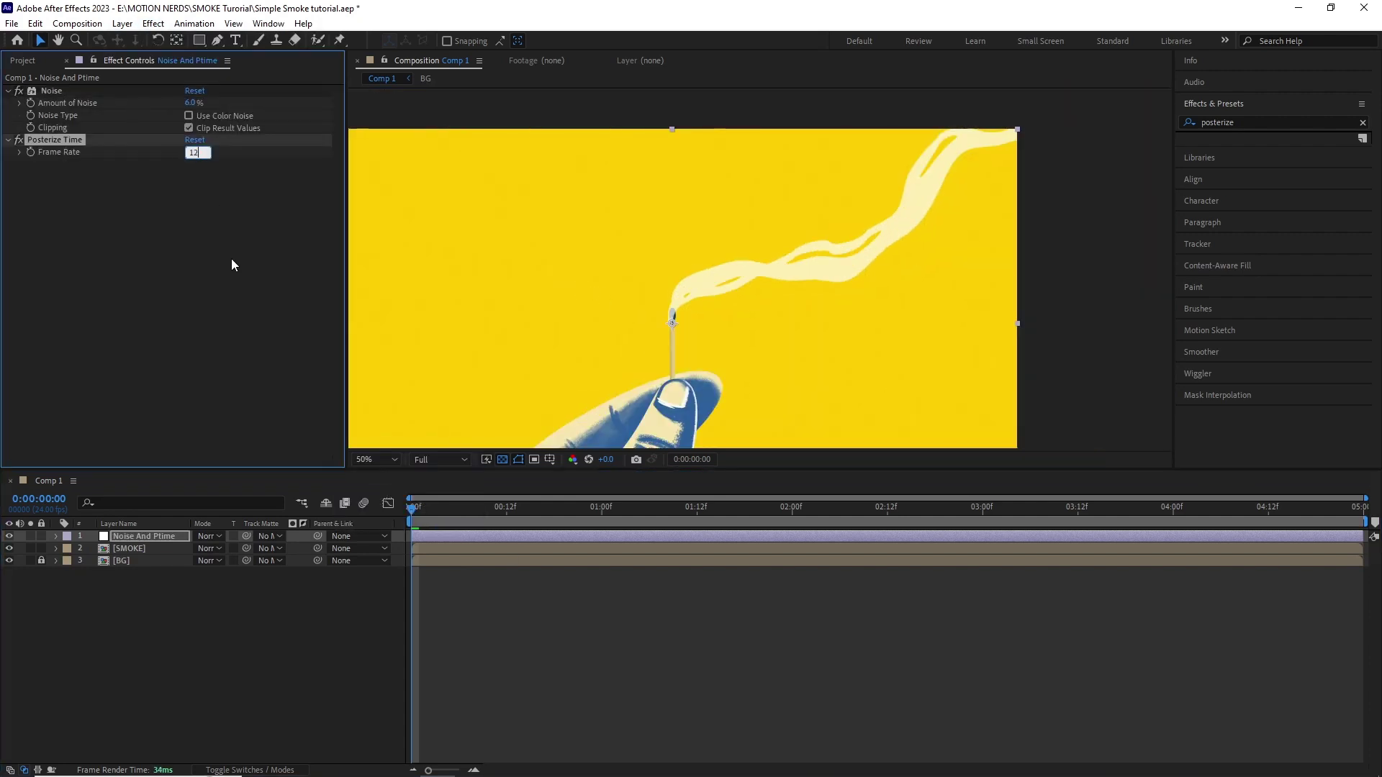
Preview the textured smoke animation, recentre the composition view and open the viewer's magnification choices.
{"action": "scroll", "coordinate": [585, 341], "scroll_direction": "down", "scroll_amount": 2}
{"action": "key", "text": "space"}
{"action": "scroll", "coordinate": [680, 334], "scroll_direction": "up", "scroll_amount": 2}
{"action": "key", "text": "space"}
{"action": "left_click_drag", "start_coordinate": [680, 334], "coordinate": [700, 304]}
{"action": "left_click", "coordinate": [386, 459]}
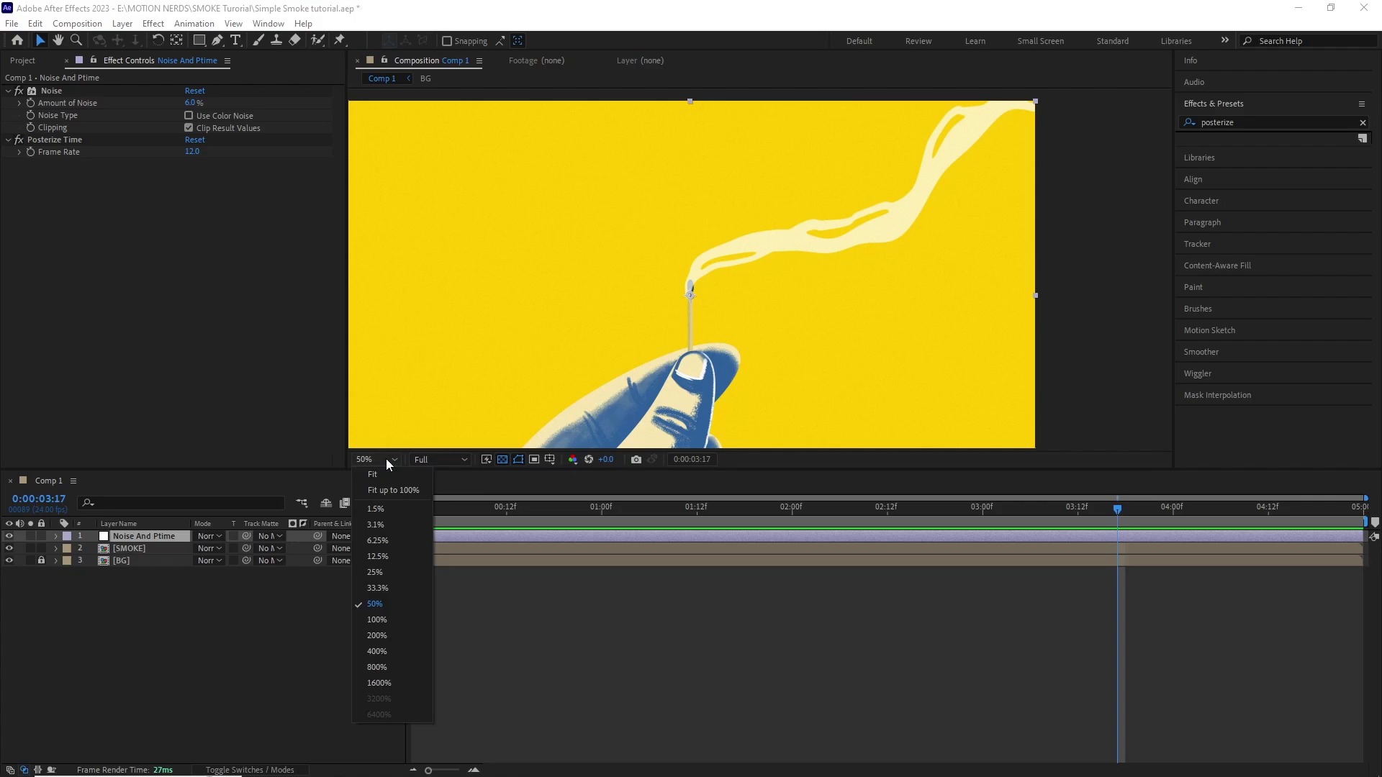